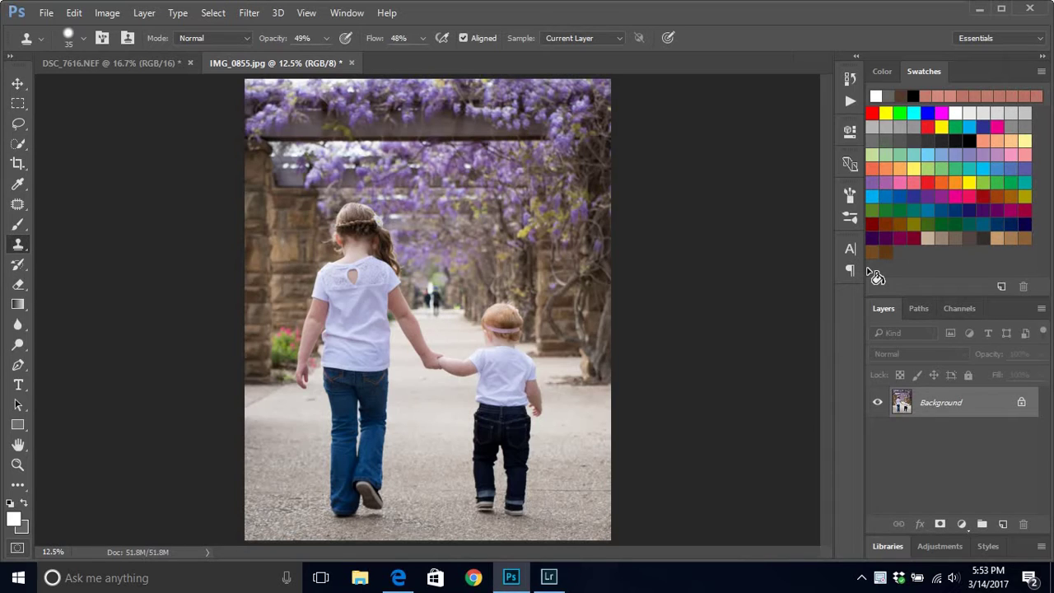
Duplicate the Background layer
{"action": "key", "text": "ctrl+j"}
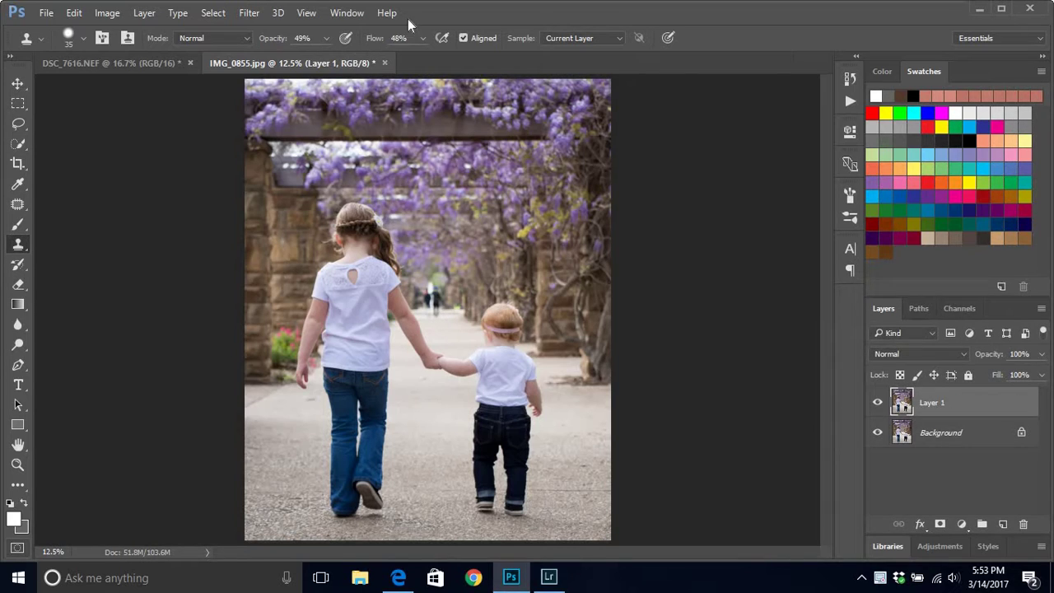
Examine the two distant people on the path and the surroundings between and behind them
{"action": "key", "text": "ctrl+plus"}
{"action": "key", "text": "ctrl+plus"}
{"action": "key", "text": "ctrl+plus"}
{"action": "key", "text": "ctrl+plus"}
{"action": "key", "text": "ctrl+plus"}
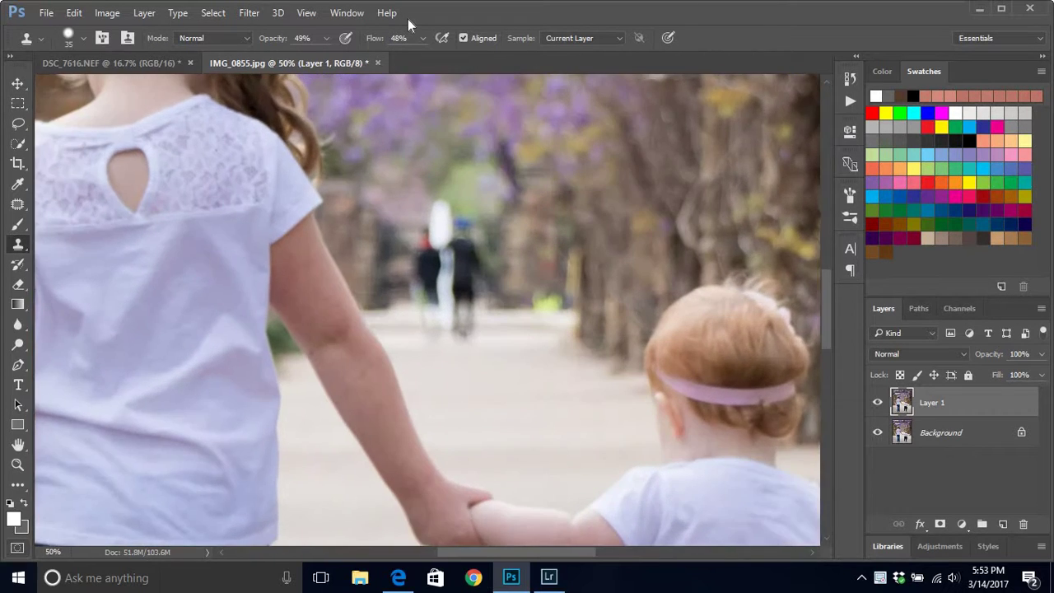
{"action": "key", "text": "ctrl+plus"}
{"action": "key", "text": "ctrl+plus"}
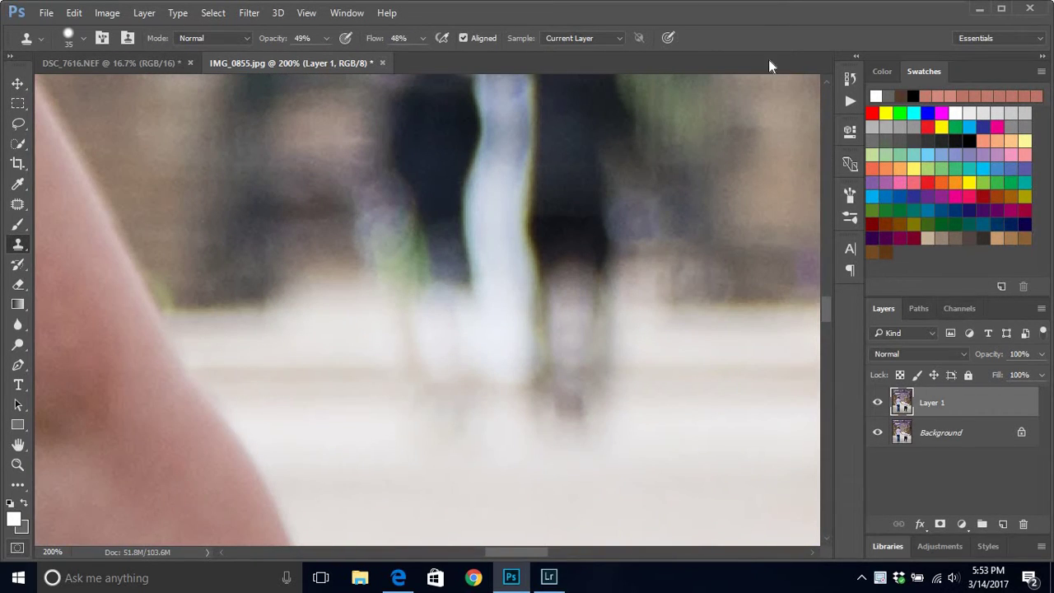
{"action": "left_click_drag", "start_coordinate": [831, 299], "coordinate": [828, 292]}
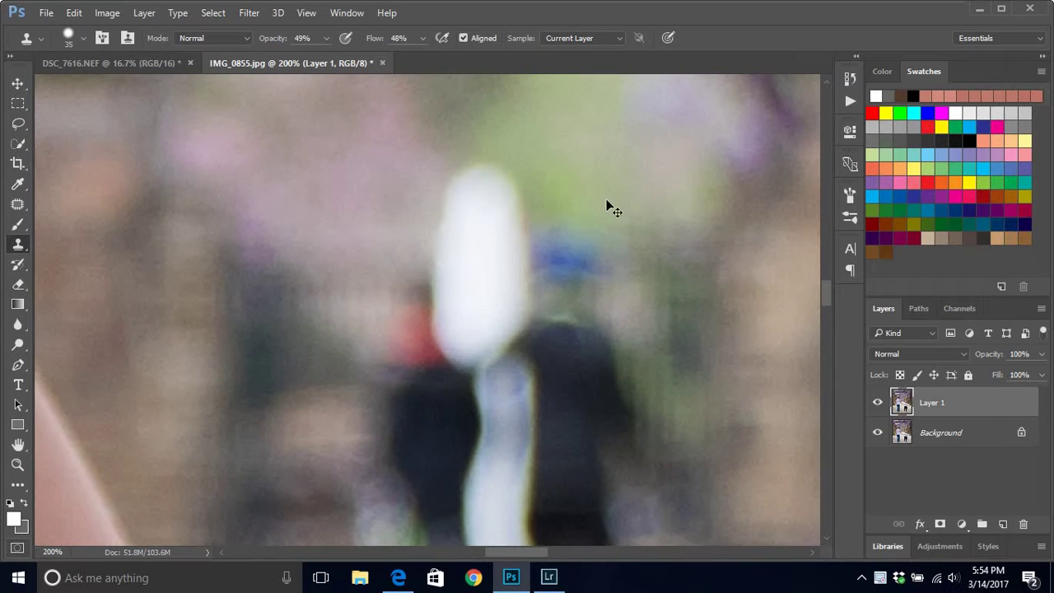
{"action": "key", "text": "ctrl+minus"}
{"action": "key", "text": "ctrl+minus"}
{"action": "key", "text": "ctrl+minus"}
{"action": "key", "text": "ctrl+minus"}
{"action": "key", "text": "ctrl+minus"}
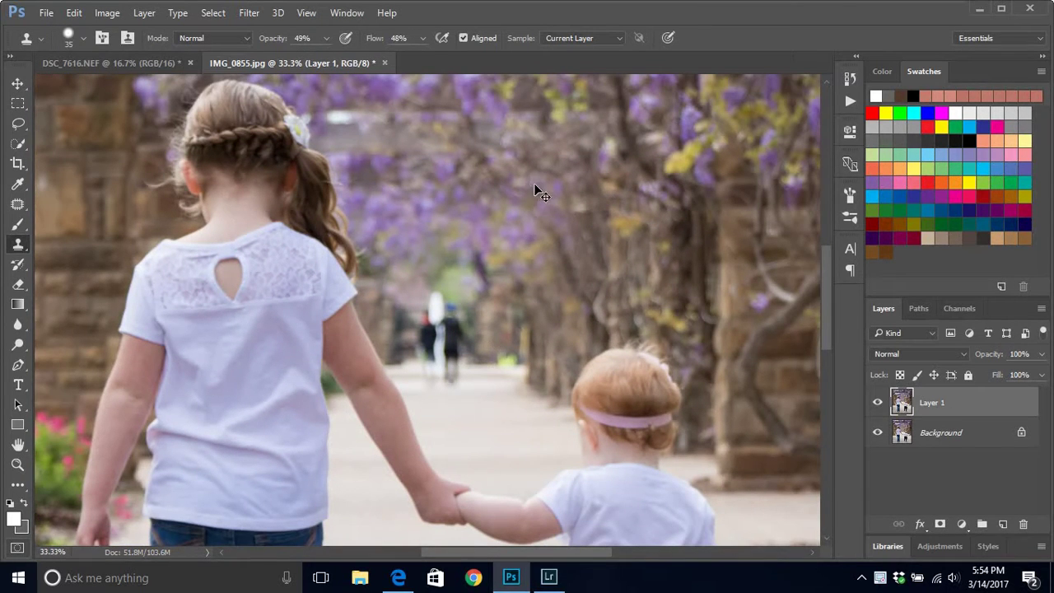
{"action": "key", "text": "ctrl+minus"}
{"action": "key", "text": "ctrl+minus"}
{"action": "key", "text": "ctrl+plus"}
{"action": "key", "text": "ctrl+plus"}
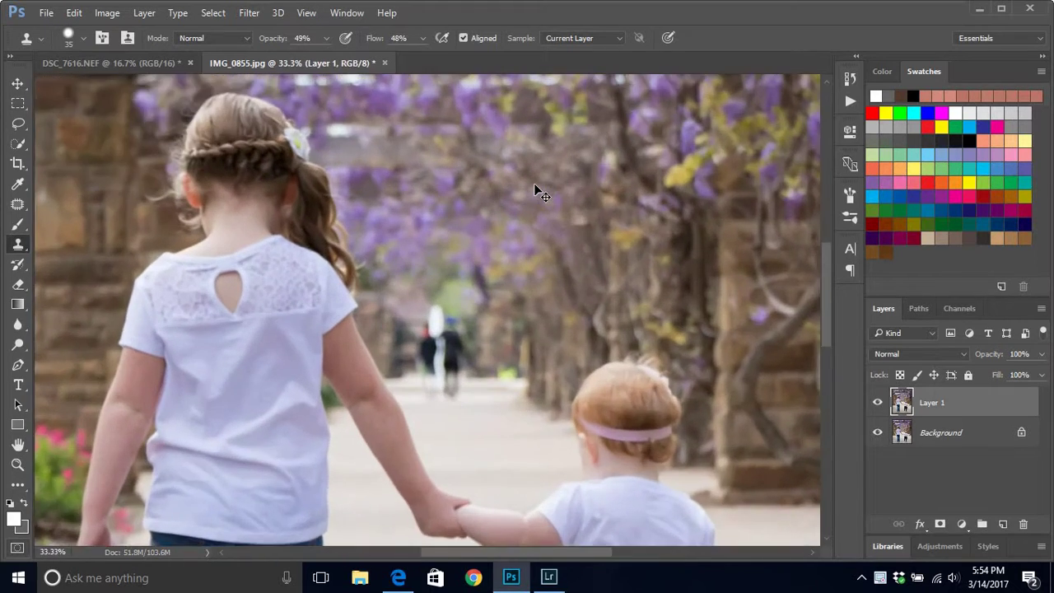
{"action": "key", "text": "ctrl+plus"}
{"action": "key", "text": "ctrl+plus"}
{"action": "key", "text": "ctrl+plus"}
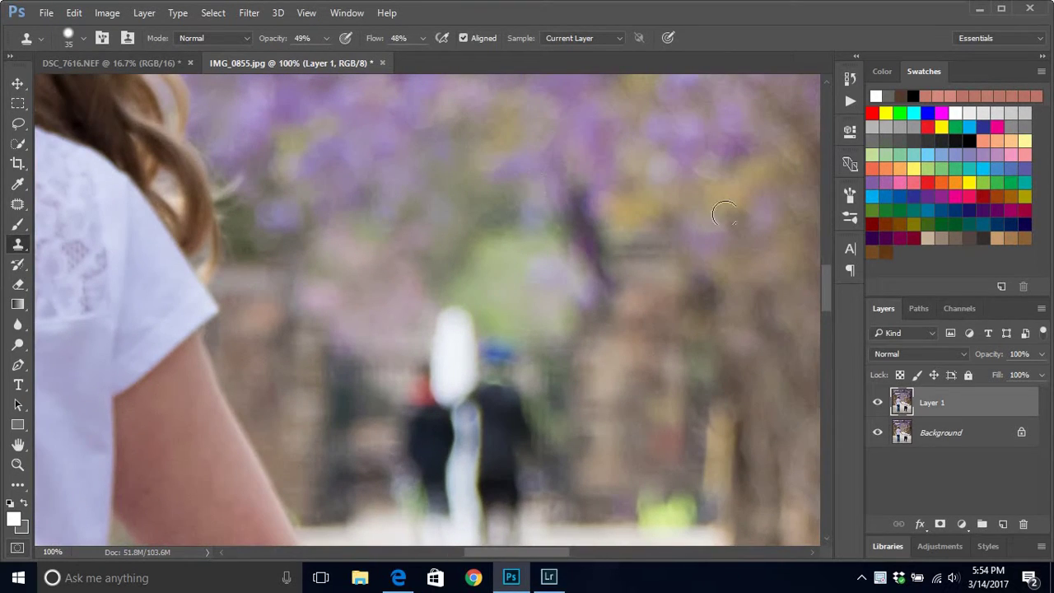
{"action": "scroll", "coordinate": [828, 295], "scroll_direction": "down", "scroll_amount": 5}
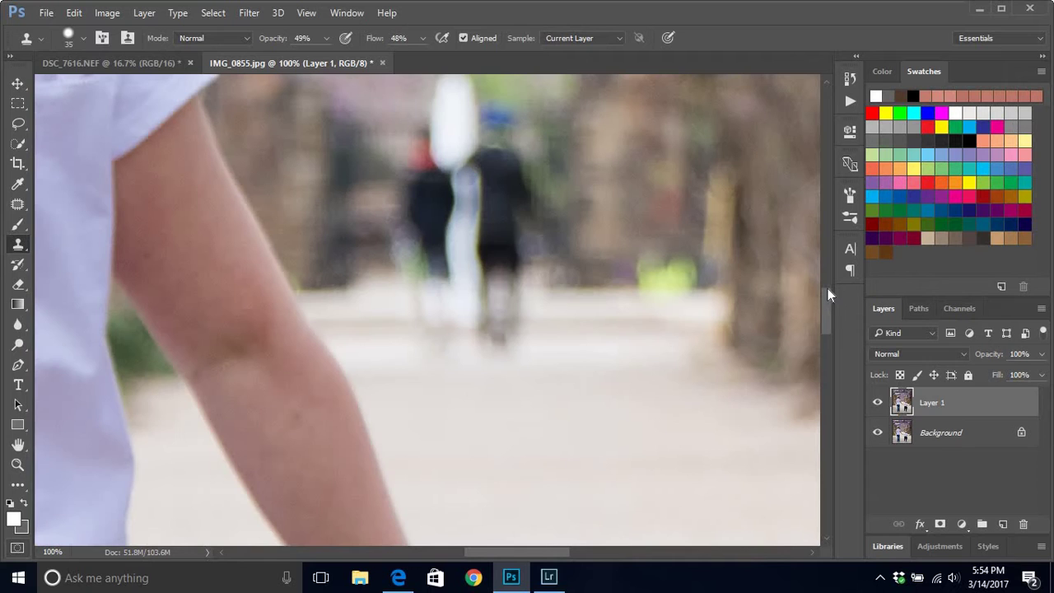
{"action": "scroll", "coordinate": [827, 288], "scroll_direction": "up", "scroll_amount": 1}
{"action": "key", "text": "ctrl+plus"}
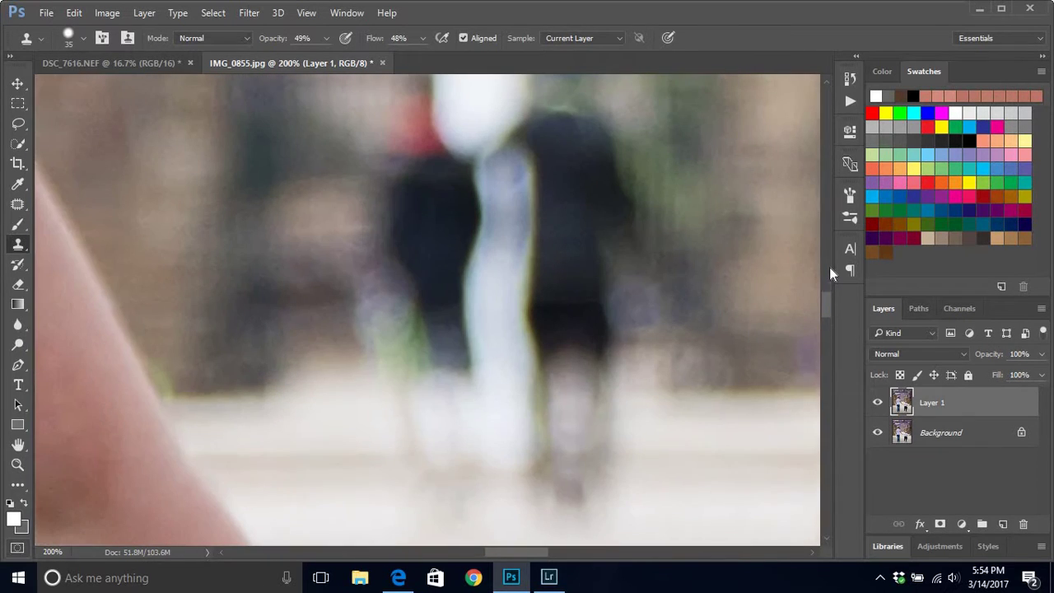
{"action": "scroll", "coordinate": [828, 304], "scroll_direction": "up", "scroll_amount": 1}
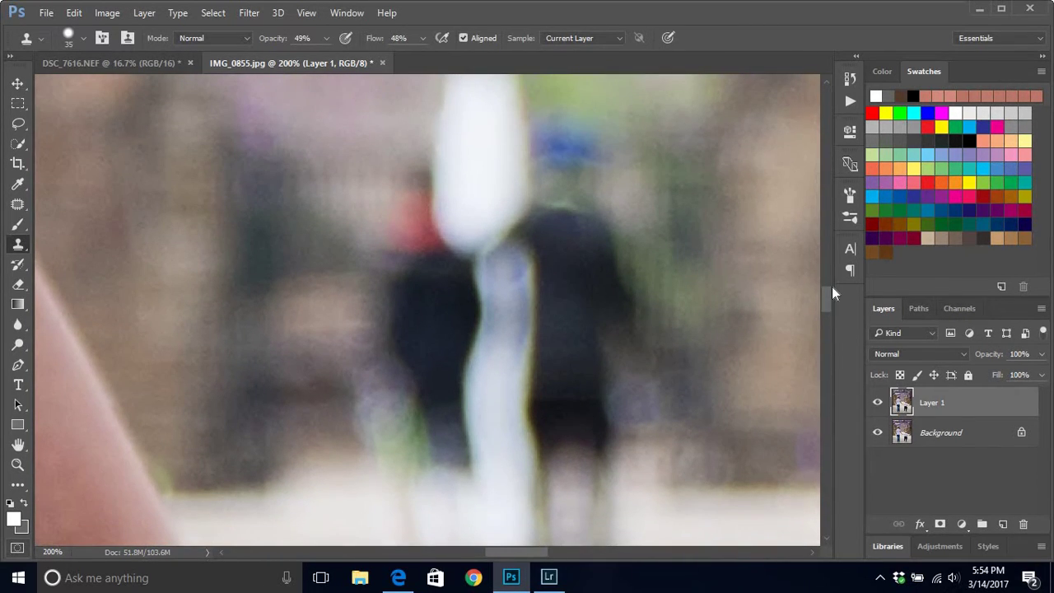
{"action": "key", "text": "ctrl+minus"}
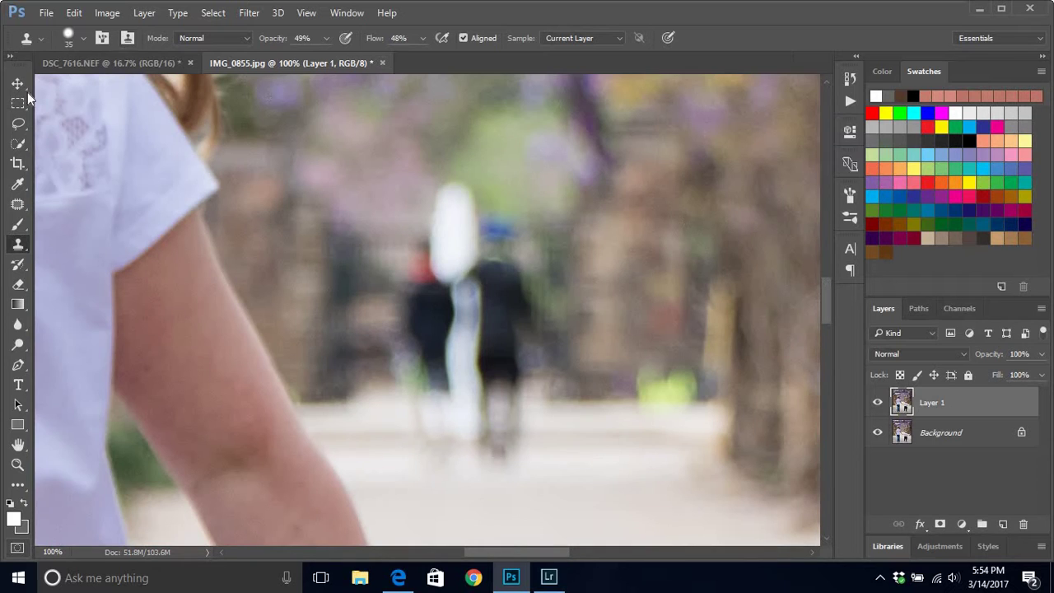
Switch to the Lasso tool
{"action": "left_click", "coordinate": [17, 123]}
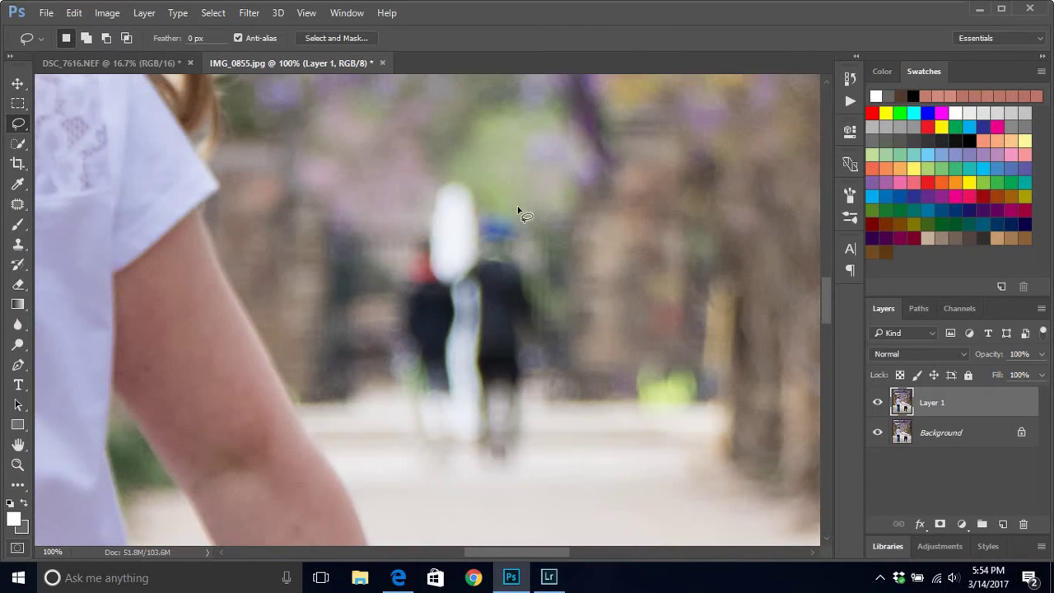
{"action": "mouse_move", "coordinate": [499, 203]}
{"action": "left_mouse_down"}
{"action": "mouse_move", "coordinate": [478, 226]}
{"action": "mouse_move", "coordinate": [464, 292]}
{"action": "mouse_move", "coordinate": [465, 430]}
{"action": "mouse_move", "coordinate": [489, 459]}
{"action": "left_mouse_up"}
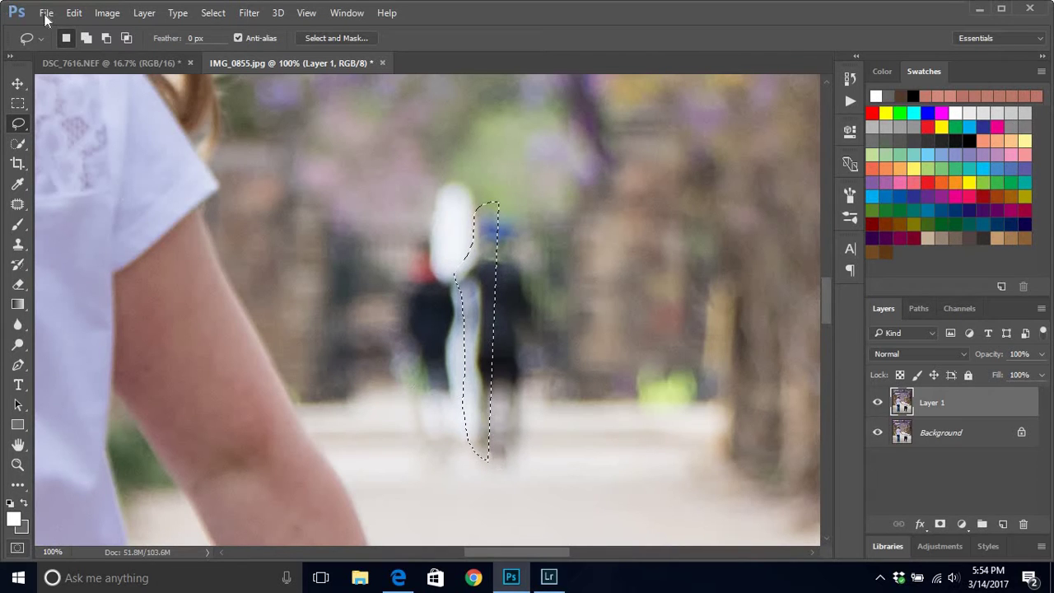
{"action": "left_click", "coordinate": [74, 12]}
{"action": "left_click", "coordinate": [83, 38]}
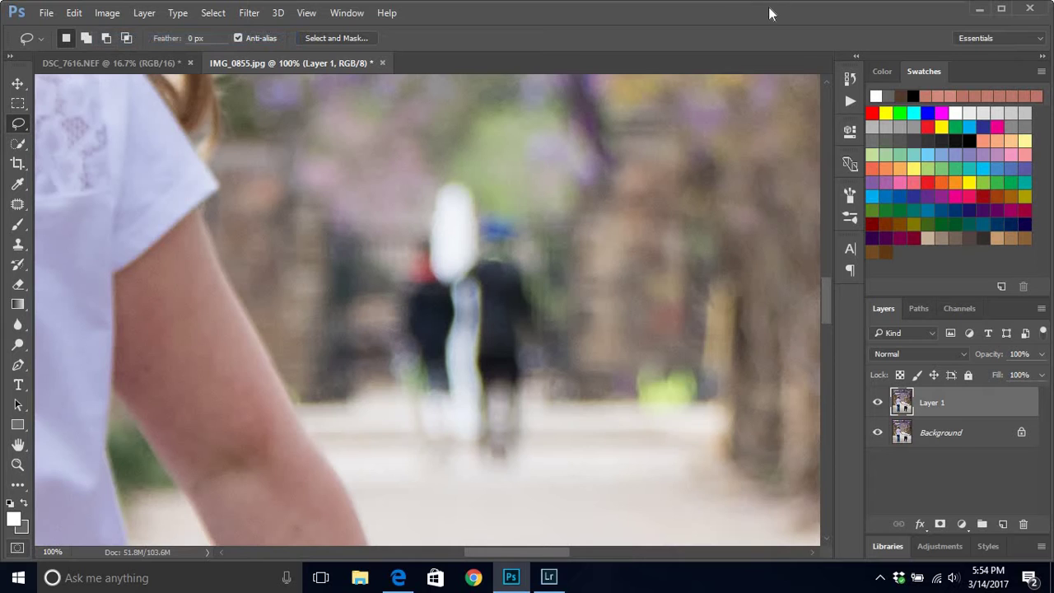
Outline the distant person in the blue hat with a freehand selection, fill it with Content-Aware at 100% opacity, and deselect
{"action": "mouse_move", "coordinate": [497, 200]}
{"action": "left_mouse_down"}
{"action": "mouse_move", "coordinate": [458, 269]}
{"action": "mouse_move", "coordinate": [464, 398]}
{"action": "mouse_move", "coordinate": [466, 428]}
{"action": "mouse_move", "coordinate": [494, 467]}
{"action": "mouse_move", "coordinate": [525, 471]}
{"action": "mouse_move", "coordinate": [535, 447]}
{"action": "mouse_move", "coordinate": [528, 362]}
{"action": "mouse_move", "coordinate": [551, 338]}
{"action": "left_mouse_up"}
{"action": "mouse_move", "coordinate": [537, 297]}
{"action": "left_mouse_down"}
{"action": "mouse_move", "coordinate": [518, 228]}
{"action": "mouse_move", "coordinate": [488, 203]}
{"action": "left_mouse_up"}
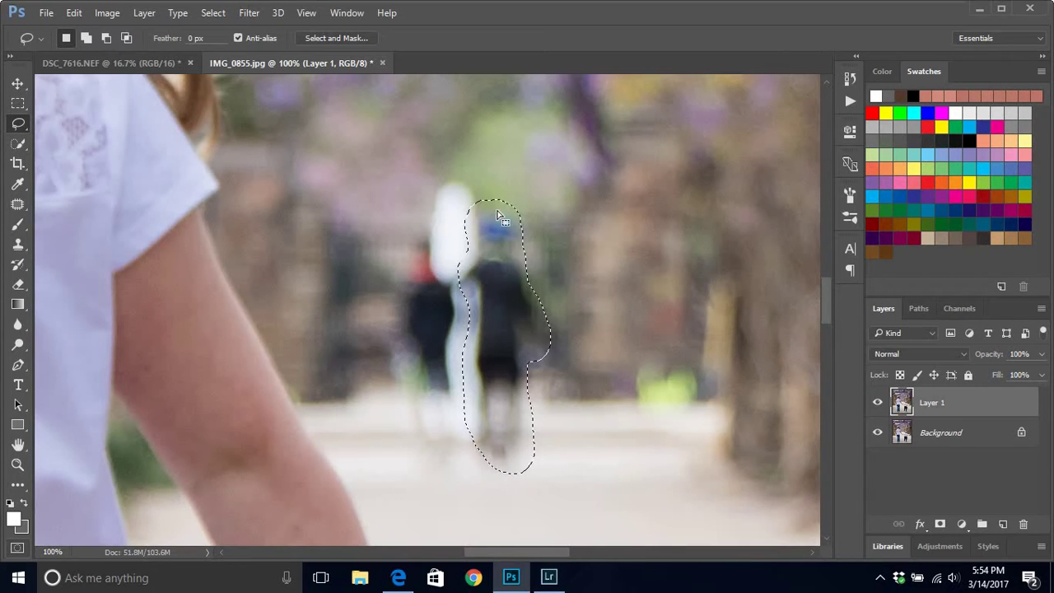
{"action": "left_click", "coordinate": [74, 12]}
{"action": "left_click", "coordinate": [202, 213]}
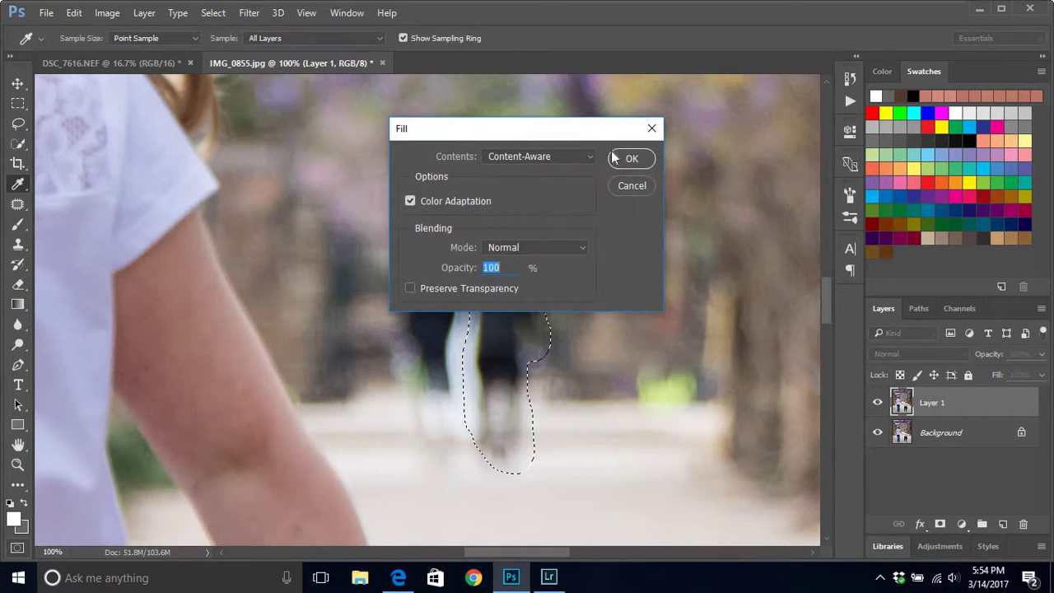
{"action": "left_click", "coordinate": [542, 156]}
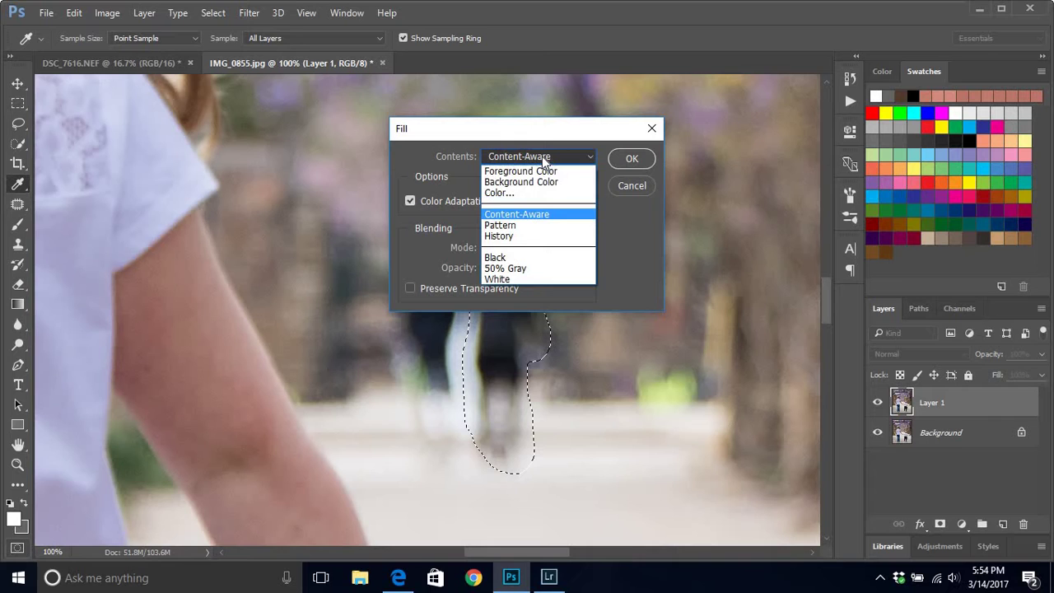
{"action": "left_click", "coordinate": [536, 217]}
{"action": "left_click", "coordinate": [632, 159]}
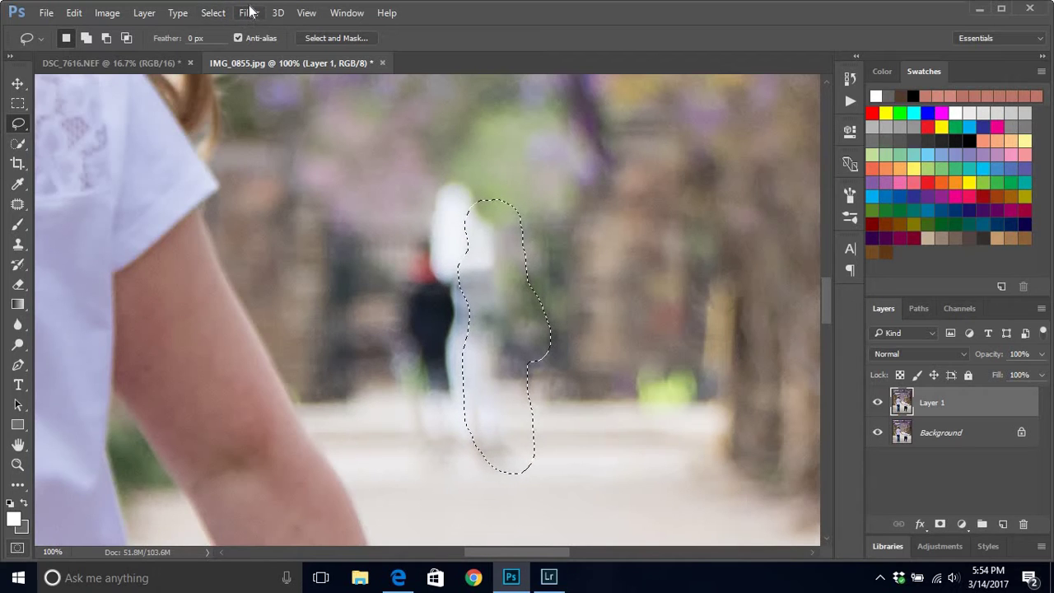
{"action": "left_click", "coordinate": [212, 13]}
{"action": "left_click", "coordinate": [233, 43]}
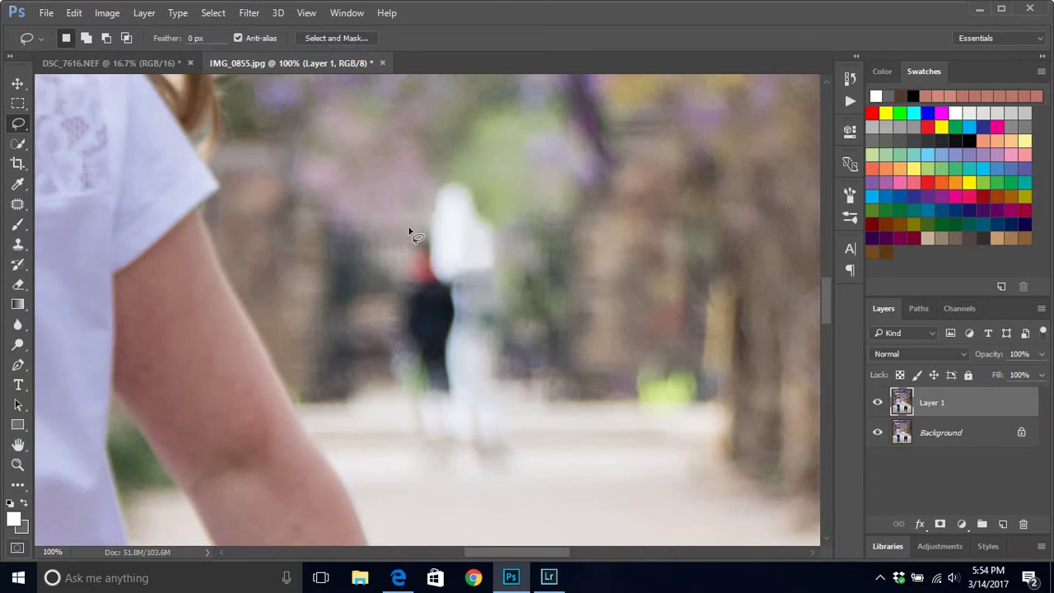
{"action": "mouse_move", "coordinate": [404, 229]}
{"action": "left_mouse_down"}
{"action": "mouse_move", "coordinate": [384, 344]}
{"action": "mouse_move", "coordinate": [377, 336]}
{"action": "left_mouse_up"}
{"action": "left_click", "coordinate": [74, 12]}
{"action": "left_click", "coordinate": [103, 40]}
Lasso the remaining distant person in dark clothes, apply a Content-Aware fill to the selection, and clear the selection
{"action": "mouse_move", "coordinate": [398, 240]}
{"action": "left_mouse_down"}
{"action": "mouse_move", "coordinate": [383, 366]}
{"action": "mouse_move", "coordinate": [403, 415]}
{"action": "mouse_move", "coordinate": [445, 431]}
{"action": "mouse_move", "coordinate": [464, 408]}
{"action": "mouse_move", "coordinate": [465, 298]}
{"action": "mouse_move", "coordinate": [404, 238]}
{"action": "left_mouse_up"}
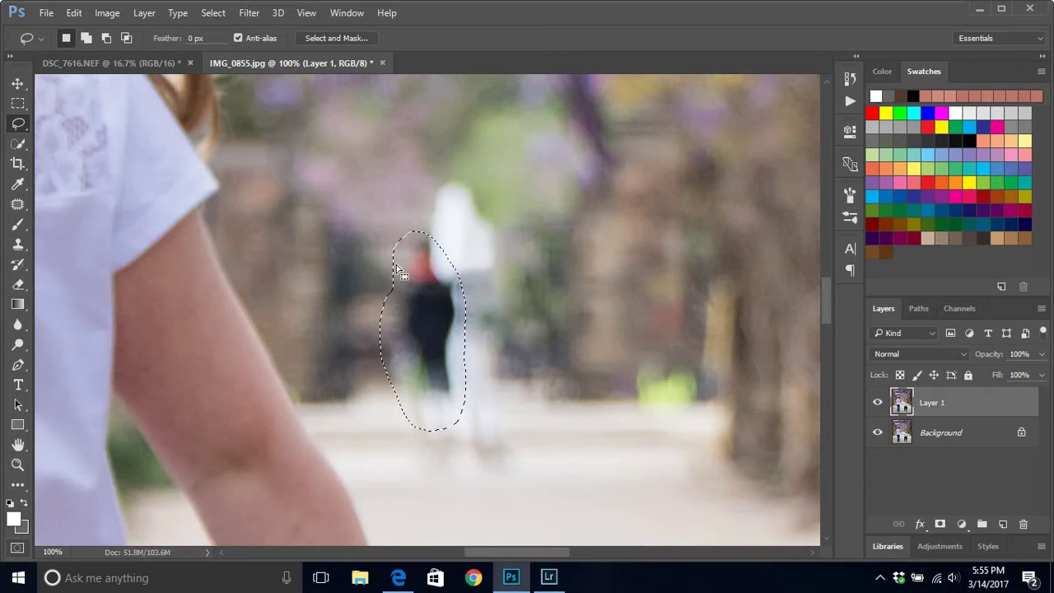
{"action": "left_click", "coordinate": [74, 14]}
{"action": "left_click", "coordinate": [157, 210]}
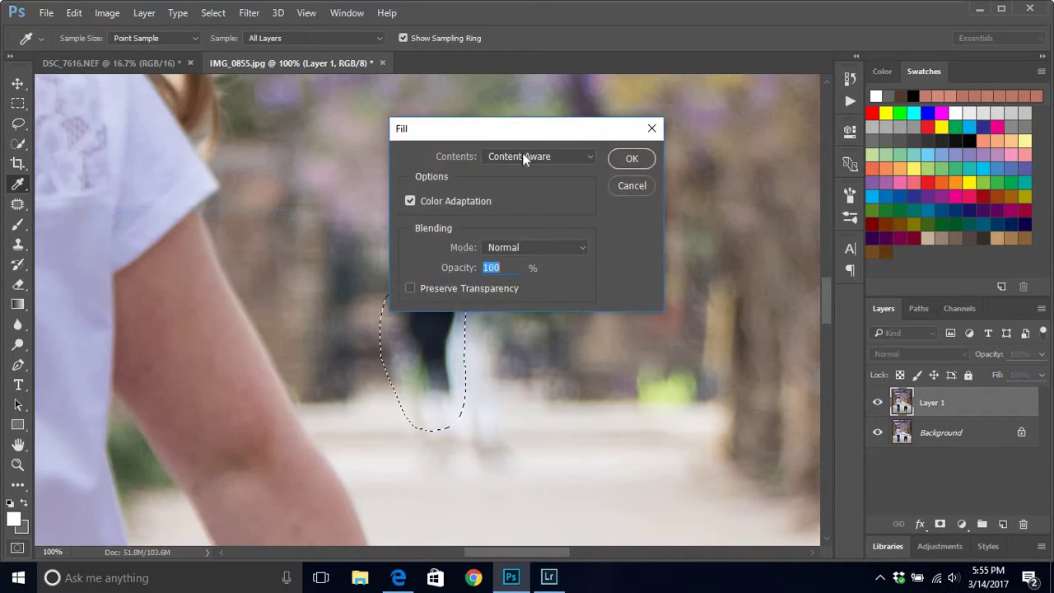
{"action": "left_click", "coordinate": [625, 156]}
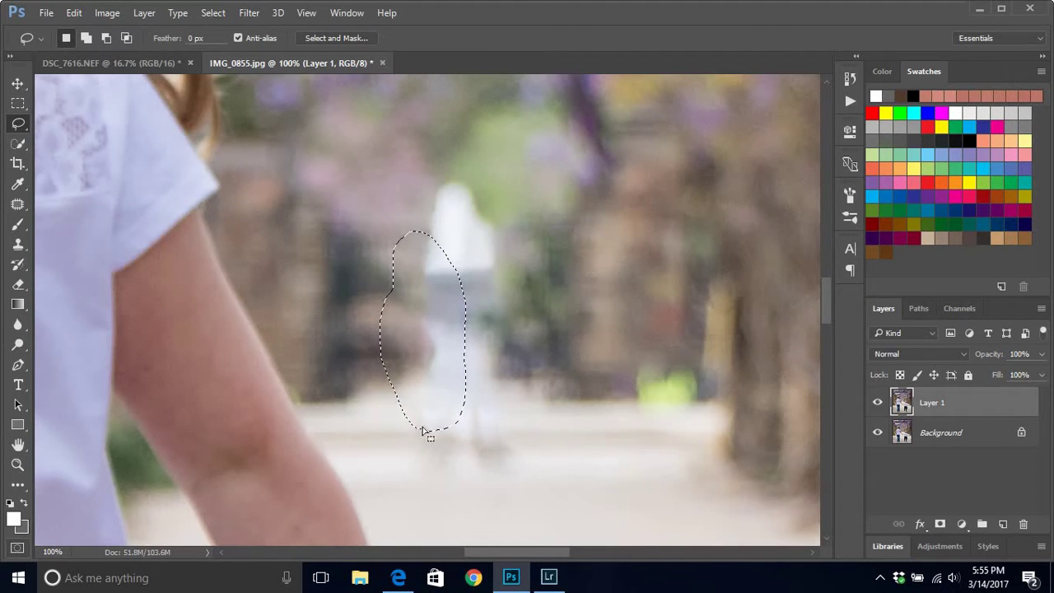
{"action": "left_click", "coordinate": [214, 13]}
{"action": "left_click", "coordinate": [224, 43]}
Make another duplicate of the original Background layer and hide Layer 1
{"action": "key", "text": "ctrl+0"}
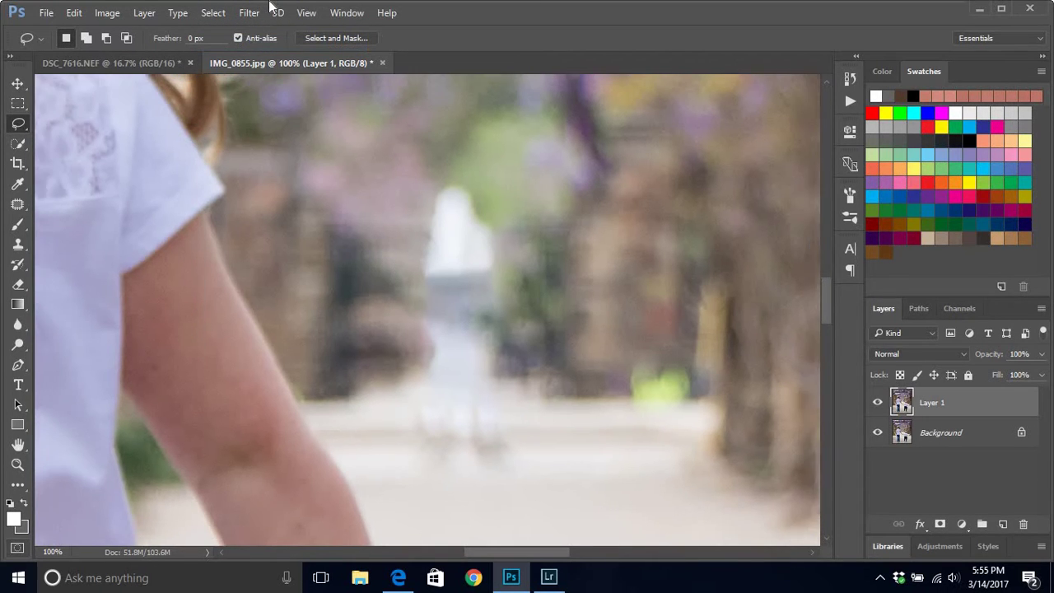
{"action": "key", "text": "ctrl+minus"}
{"action": "key", "text": "ctrl+minus"}
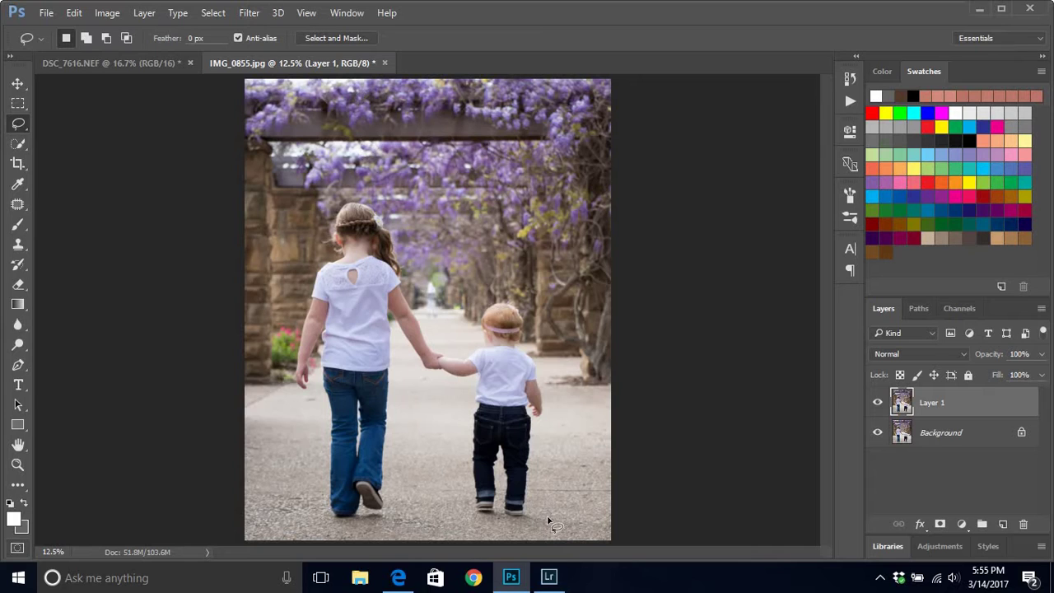
{"action": "left_click", "coordinate": [979, 439]}
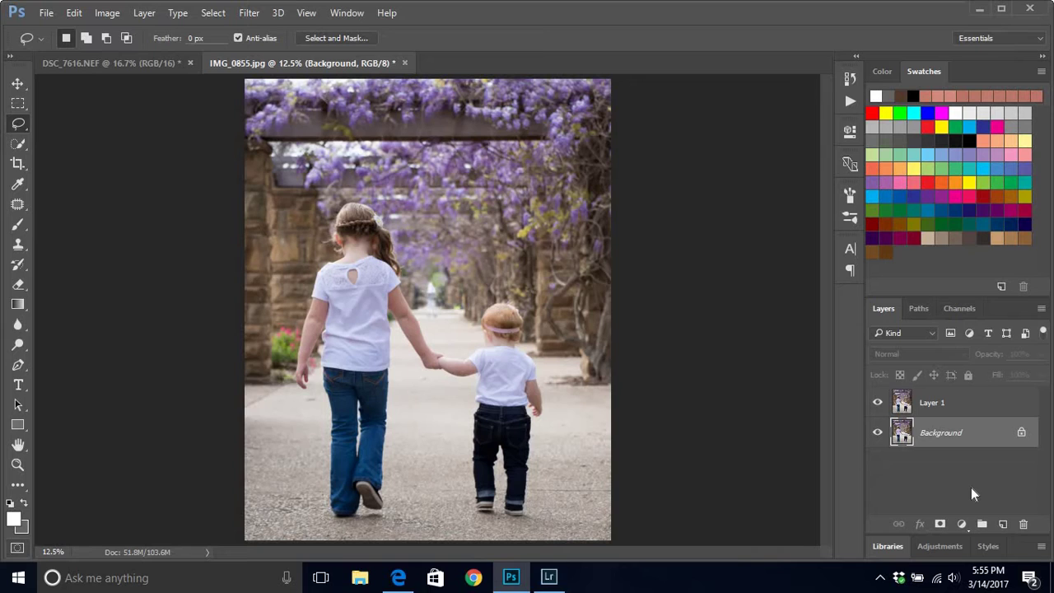
{"action": "key", "text": "ctrl+j"}
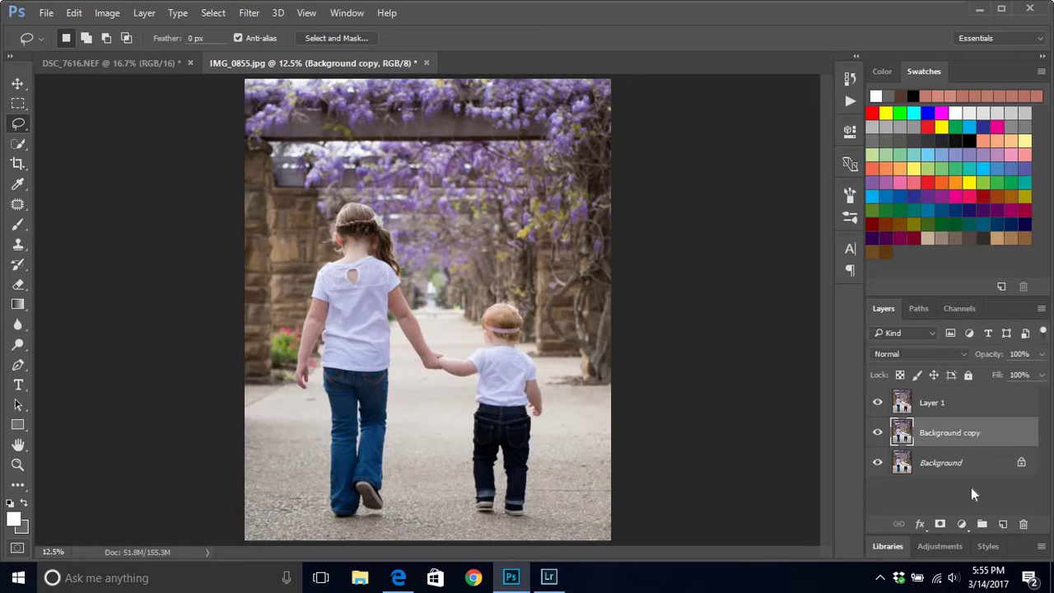
{"action": "left_click", "coordinate": [877, 402]}
Compare the filled Layer 1 with the untouched photo around the distant people by toggling the layer's visibility
{"action": "key", "text": "ctrl+plus"}
{"action": "key", "text": "ctrl+plus"}
{"action": "key", "text": "ctrl+plus"}
{"action": "key", "text": "ctrl+plus"}
{"action": "key", "text": "ctrl+plus"}
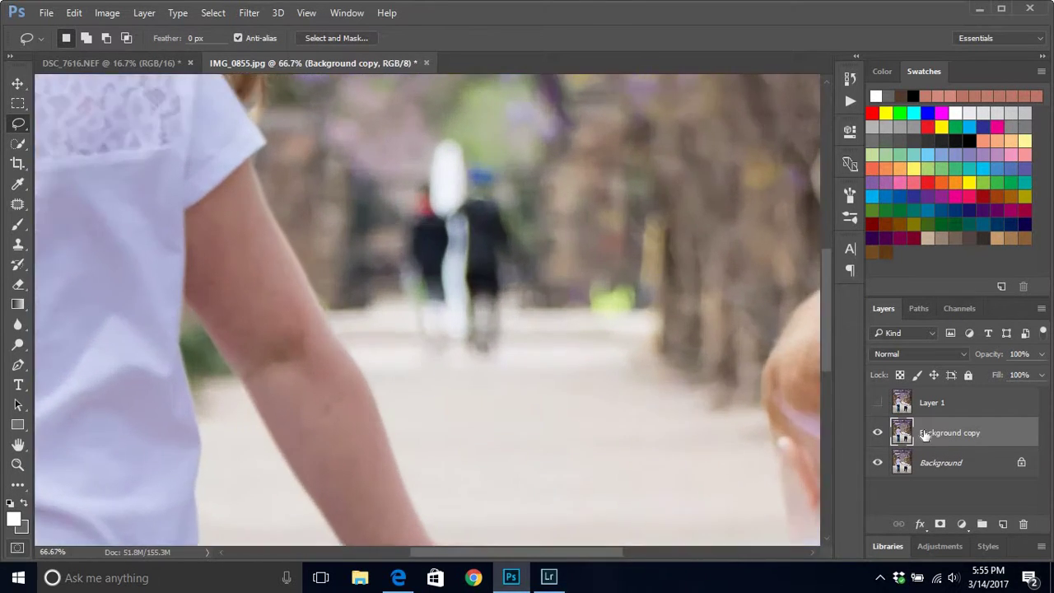
{"action": "key", "text": "ctrl+plus"}
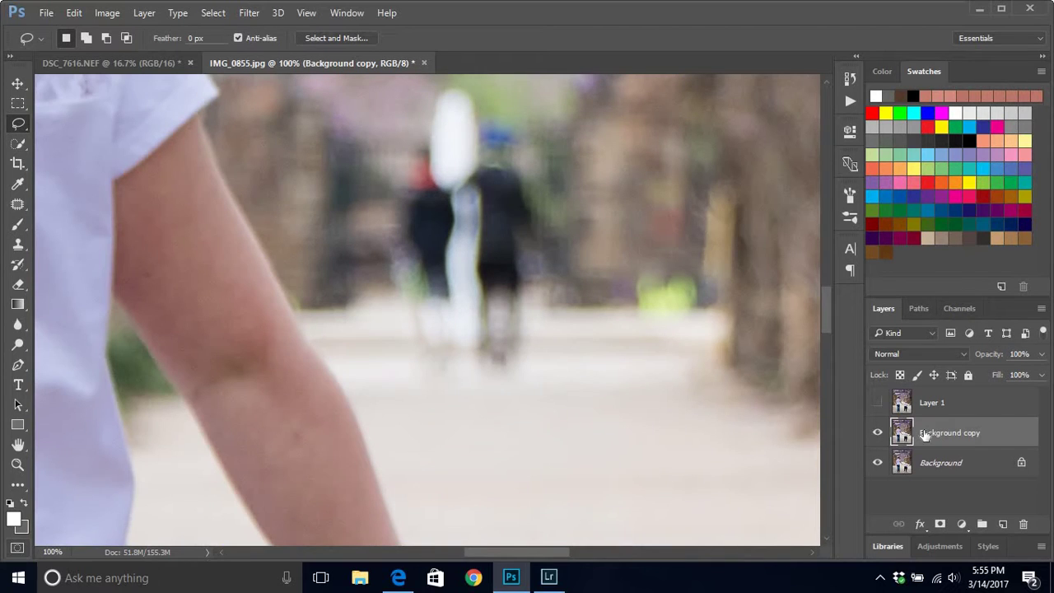
{"action": "left_click", "coordinate": [877, 403]}
{"action": "left_click", "coordinate": [878, 402]}
{"action": "left_click", "coordinate": [878, 402]}
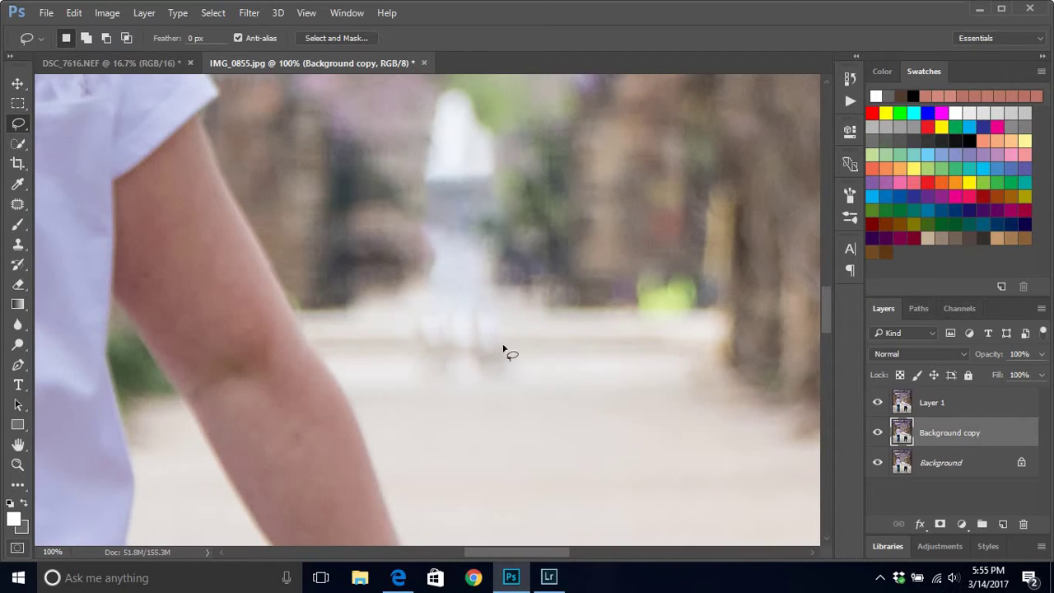
{"action": "left_click", "coordinate": [876, 402]}
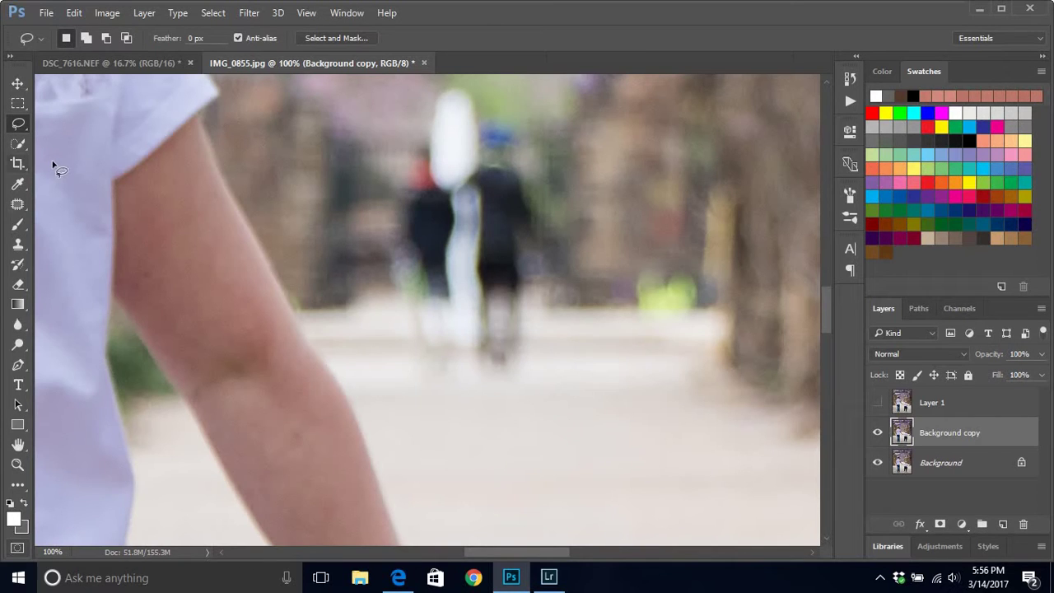
Set the Clone Stamp tool to 45% opacity and 40% flow for retouching the background copy
{"action": "left_click", "coordinate": [17, 244]}
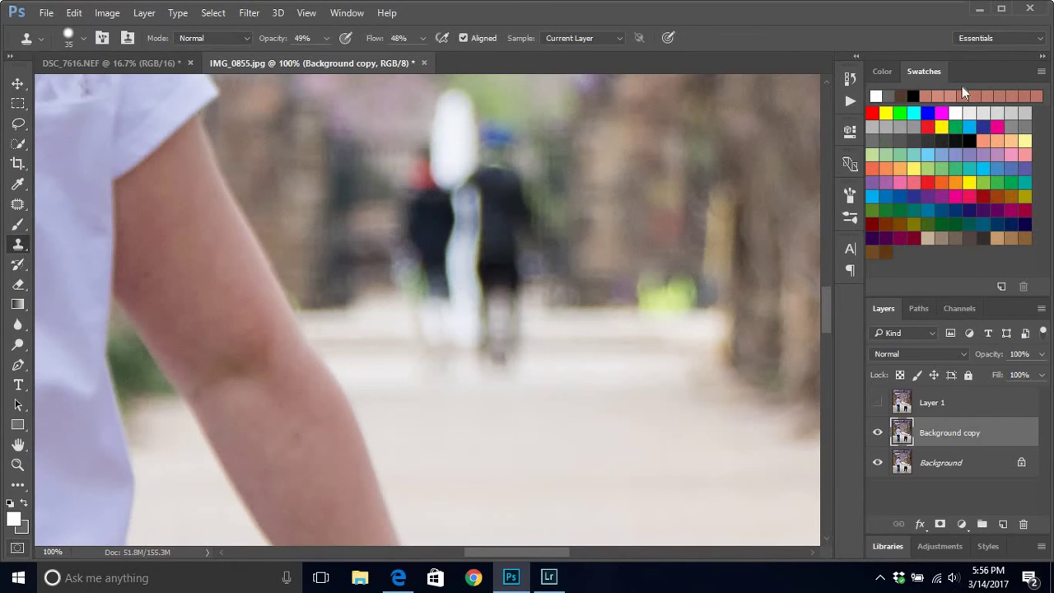
{"action": "left_click_drag", "start_coordinate": [828, 313], "coordinate": [828, 306]}
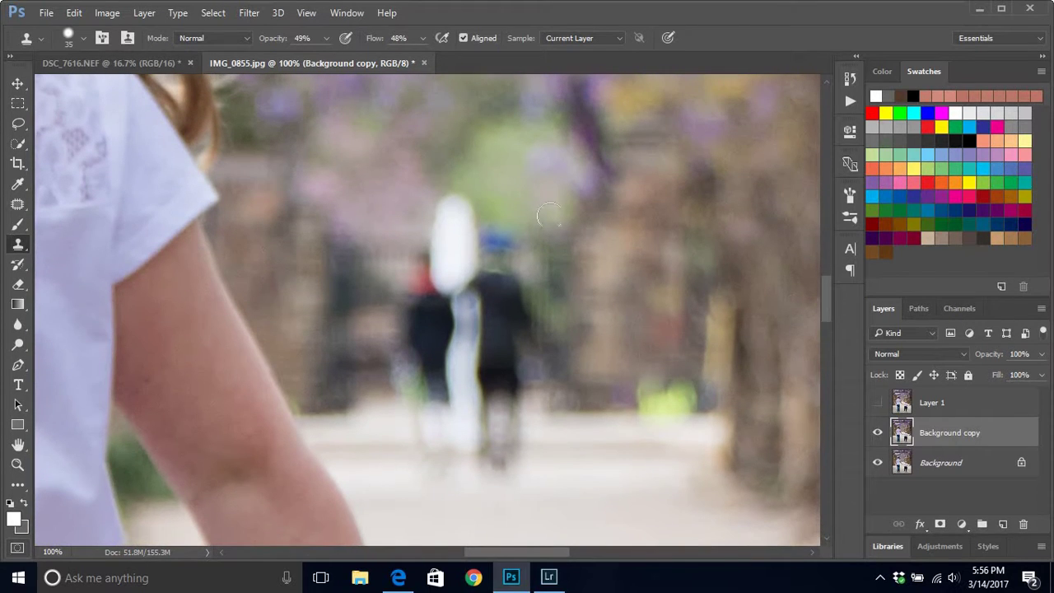
{"action": "left_click", "coordinate": [326, 38]}
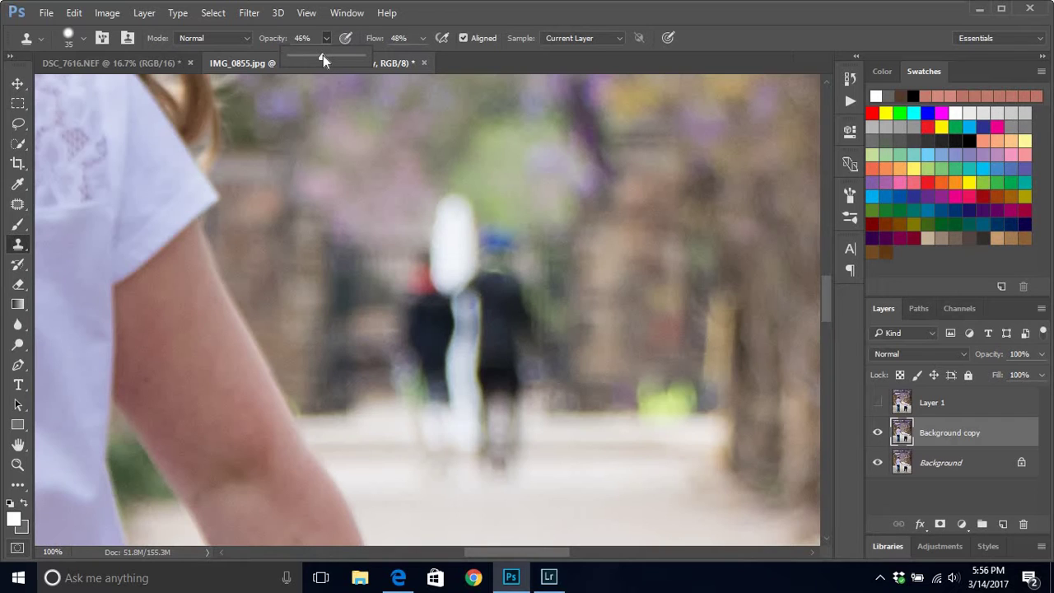
{"action": "left_click", "coordinate": [421, 39]}
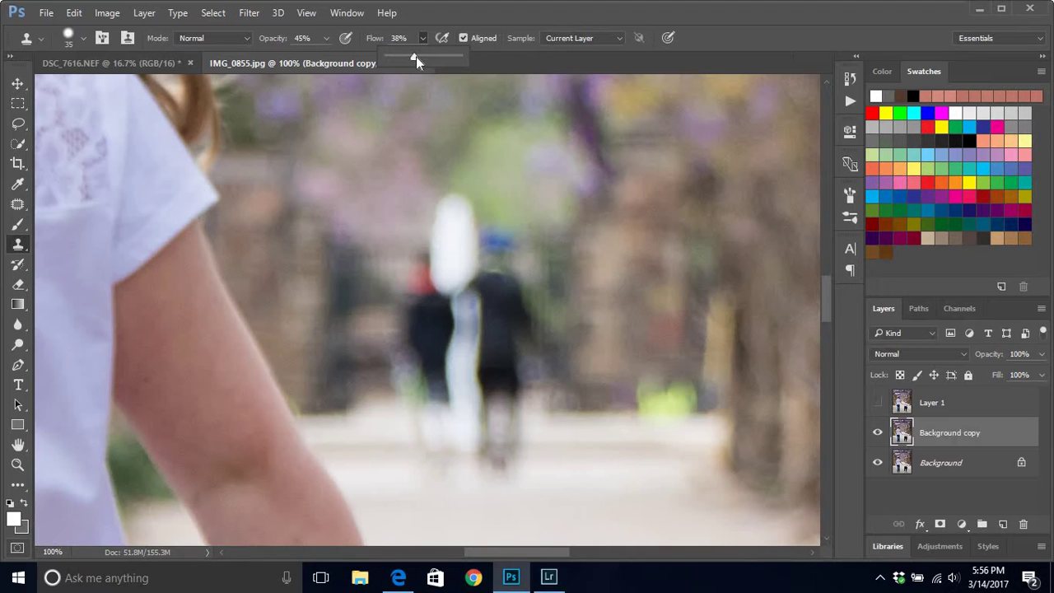
{"action": "left_click_drag", "start_coordinate": [416, 56], "coordinate": [417, 59]}
Clone the blurred green foliage over the blue-hatted head of the distant person in the dark suit
{"action": "left_click", "coordinate": [495, 207], "text": "alt"}
{"action": "left_click", "coordinate": [534, 15]}
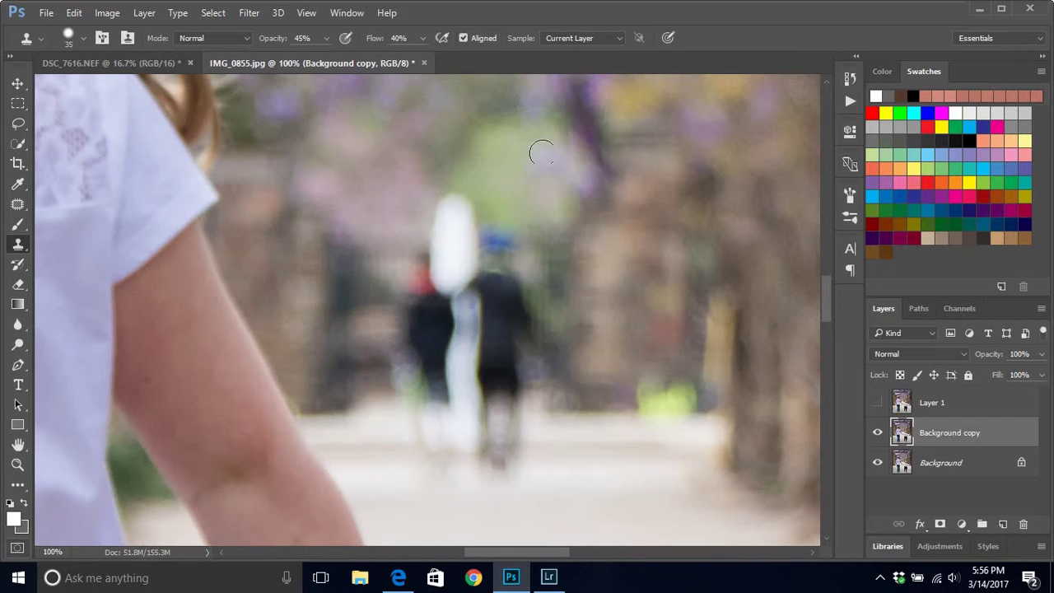
{"action": "left_click", "coordinate": [494, 205], "text": "alt"}
{"action": "mouse_move", "coordinate": [491, 219]}
{"action": "left_mouse_down"}
{"action": "mouse_move", "coordinate": [516, 237]}
{"action": "mouse_move", "coordinate": [496, 242]}
{"action": "mouse_move", "coordinate": [489, 229]}
{"action": "mouse_move", "coordinate": [510, 250]}
{"action": "mouse_move", "coordinate": [510, 240]}
{"action": "mouse_move", "coordinate": [494, 249]}
{"action": "left_mouse_up"}
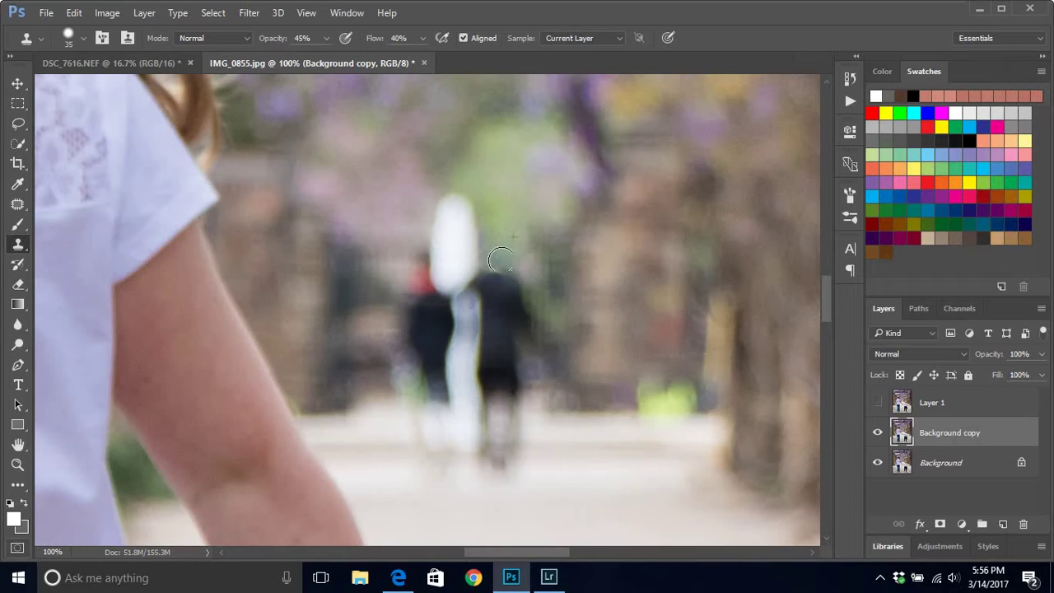
{"action": "left_click_drag", "start_coordinate": [534, 230], "coordinate": [536, 235]}
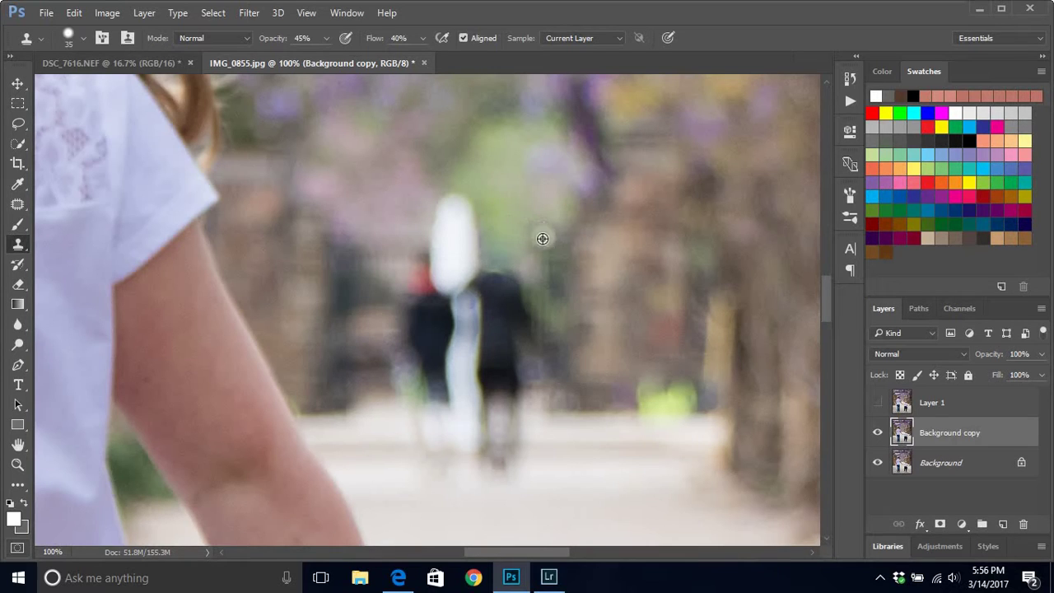
{"action": "left_click", "coordinate": [541, 238], "text": "alt"}
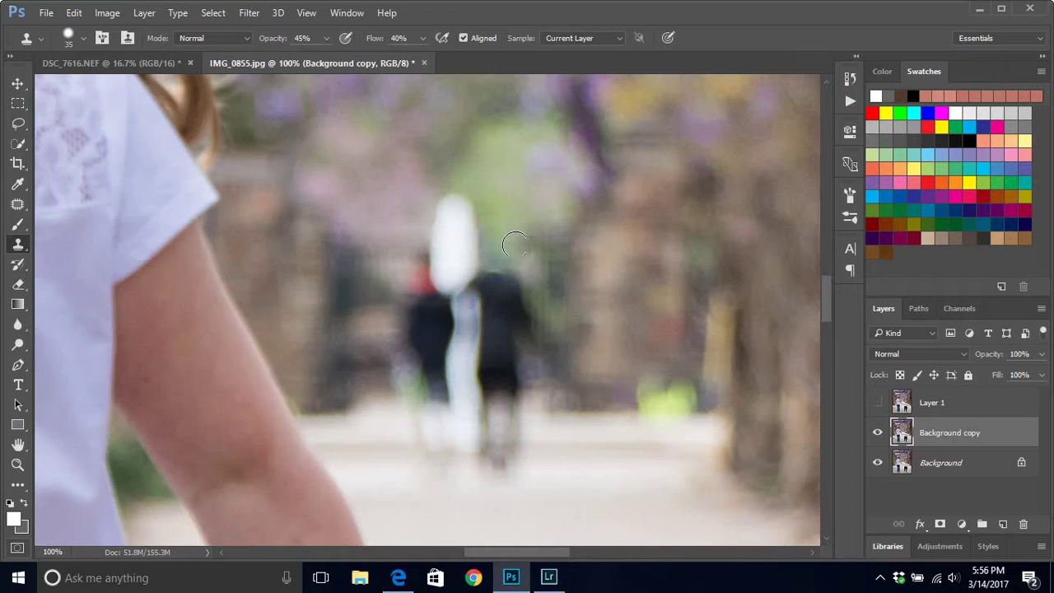
Clone the dark fence background over the suited person's shoulders and upper body, beside the white fountain
{"action": "left_click", "coordinate": [538, 302], "text": "alt"}
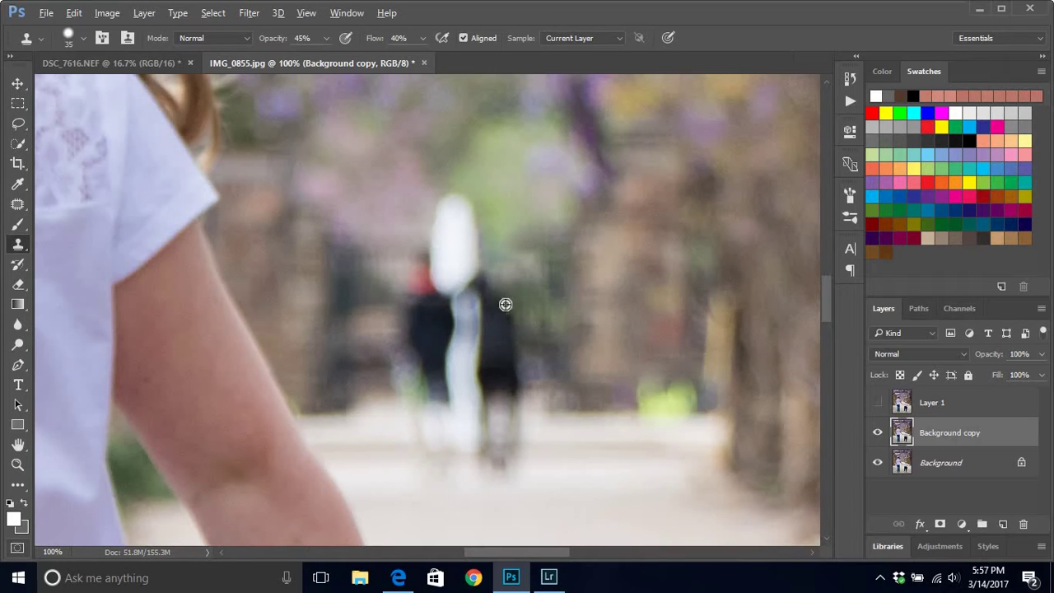
{"action": "left_click_drag", "start_coordinate": [489, 302], "coordinate": [501, 337]}
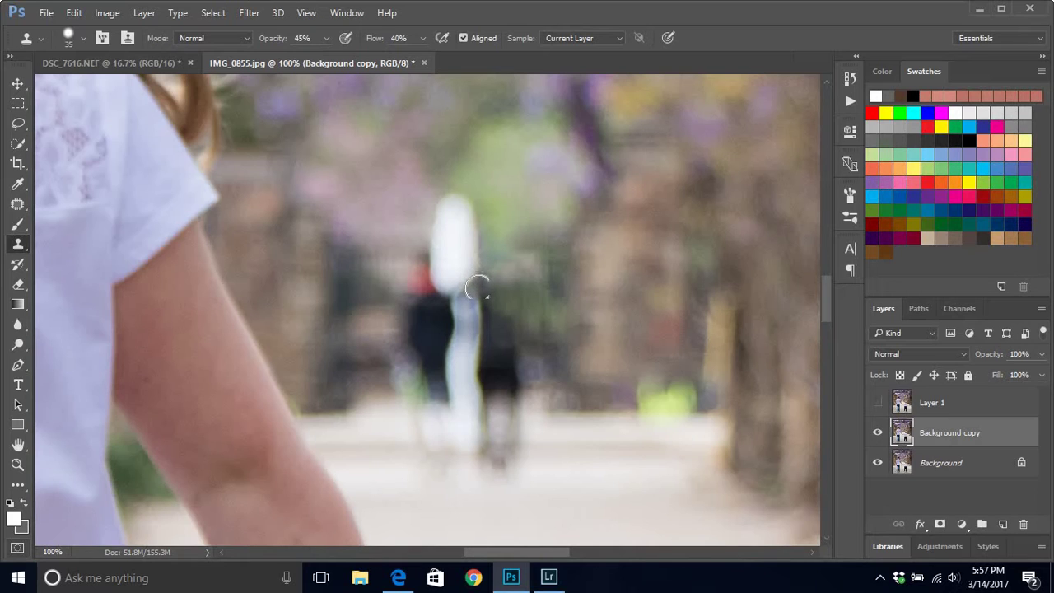
{"action": "mouse_move", "coordinate": [479, 275]}
{"action": "left_mouse_down"}
{"action": "mouse_move", "coordinate": [497, 247]}
{"action": "mouse_move", "coordinate": [506, 329]}
{"action": "left_mouse_up"}
{"action": "mouse_move", "coordinate": [461, 253]}
{"action": "left_mouse_down"}
{"action": "mouse_move", "coordinate": [486, 290]}
{"action": "mouse_move", "coordinate": [481, 302]}
{"action": "left_mouse_up"}
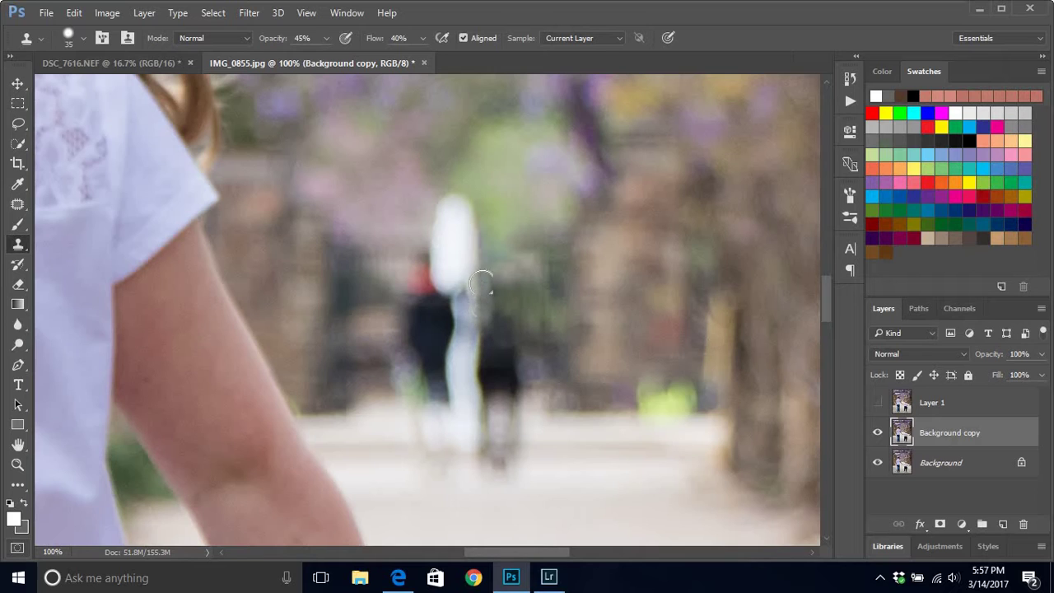
{"action": "left_click", "coordinate": [479, 280]}
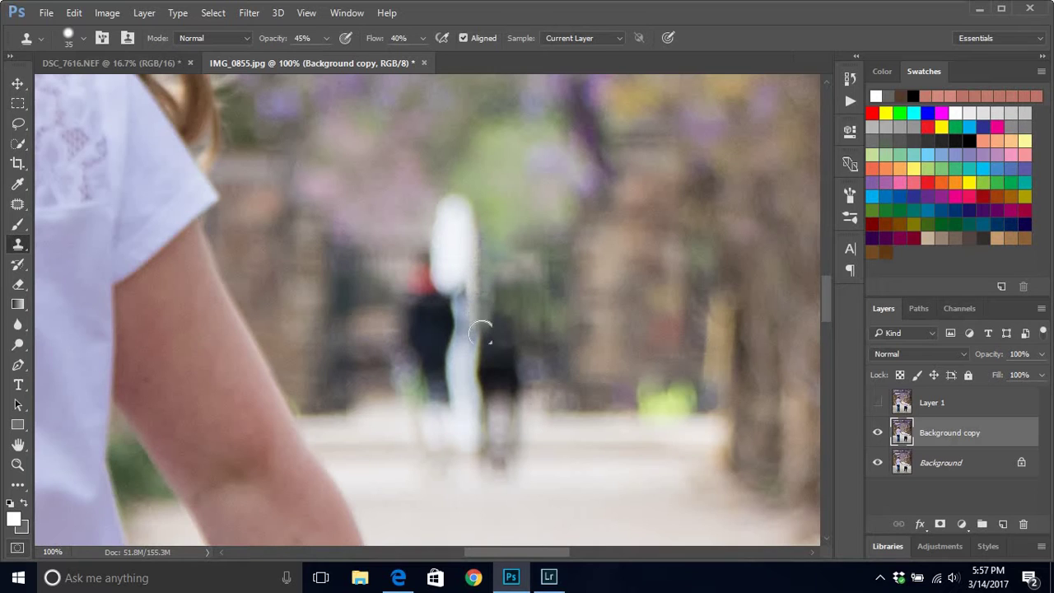
{"action": "mouse_move", "coordinate": [481, 333]}
{"action": "left_mouse_down"}
{"action": "mouse_move", "coordinate": [501, 343]}
{"action": "mouse_move", "coordinate": [541, 327]}
{"action": "left_mouse_up"}
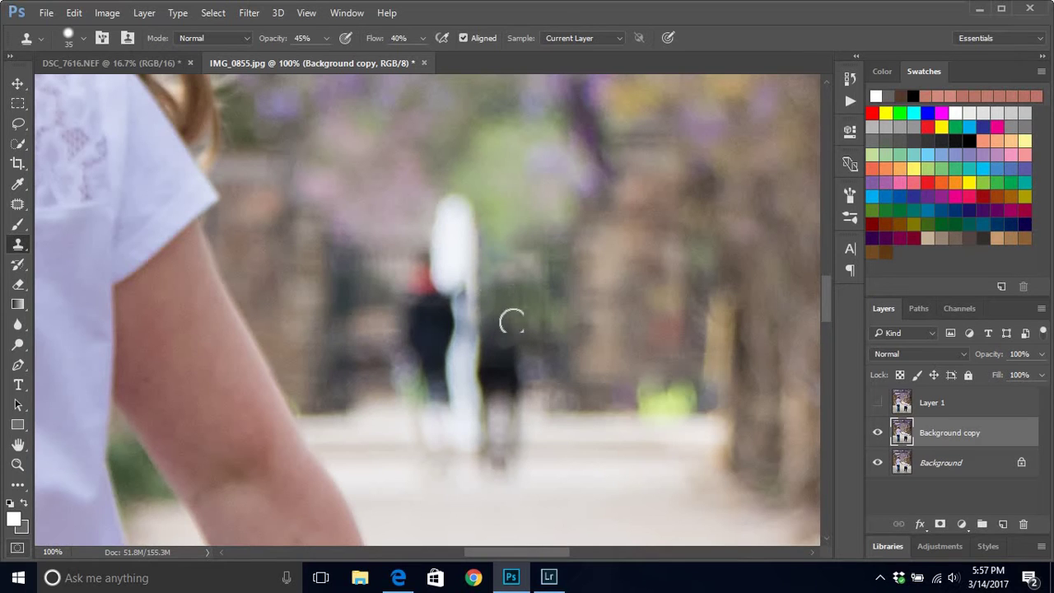
Continue cloning the fence background over the suited person's lower torso and thighs, undoing the last stray stamp
{"action": "left_click", "coordinate": [524, 320], "text": "alt"}
{"action": "mouse_move", "coordinate": [495, 297]}
{"action": "left_mouse_down"}
{"action": "mouse_move", "coordinate": [535, 309]}
{"action": "mouse_move", "coordinate": [498, 329]}
{"action": "mouse_move", "coordinate": [500, 317]}
{"action": "mouse_move", "coordinate": [495, 343]}
{"action": "mouse_move", "coordinate": [539, 366]}
{"action": "left_mouse_up"}
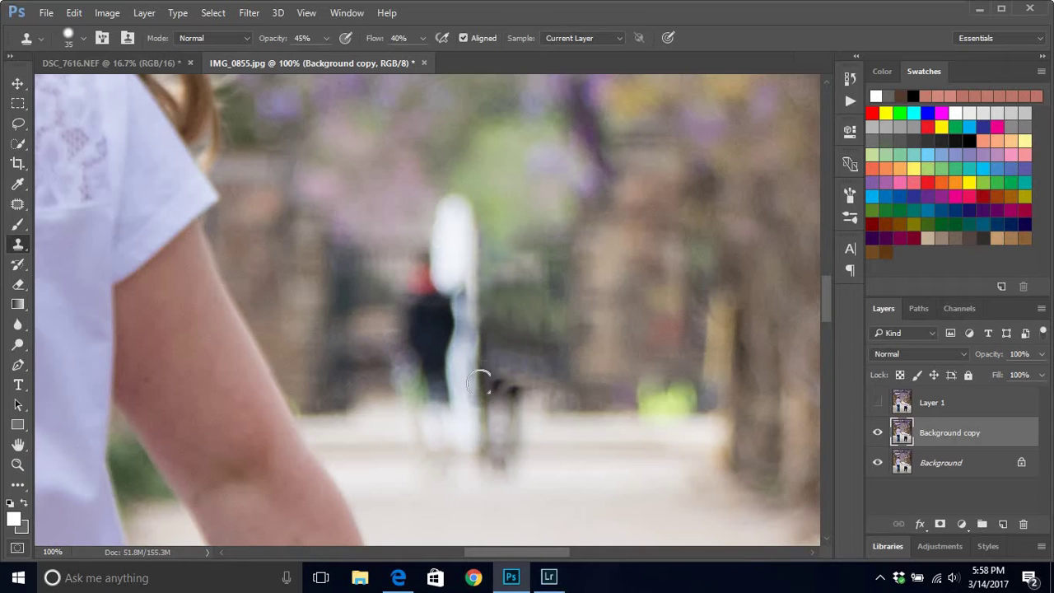
{"action": "left_click", "coordinate": [513, 307]}
{"action": "key", "text": "ctrl+z"}
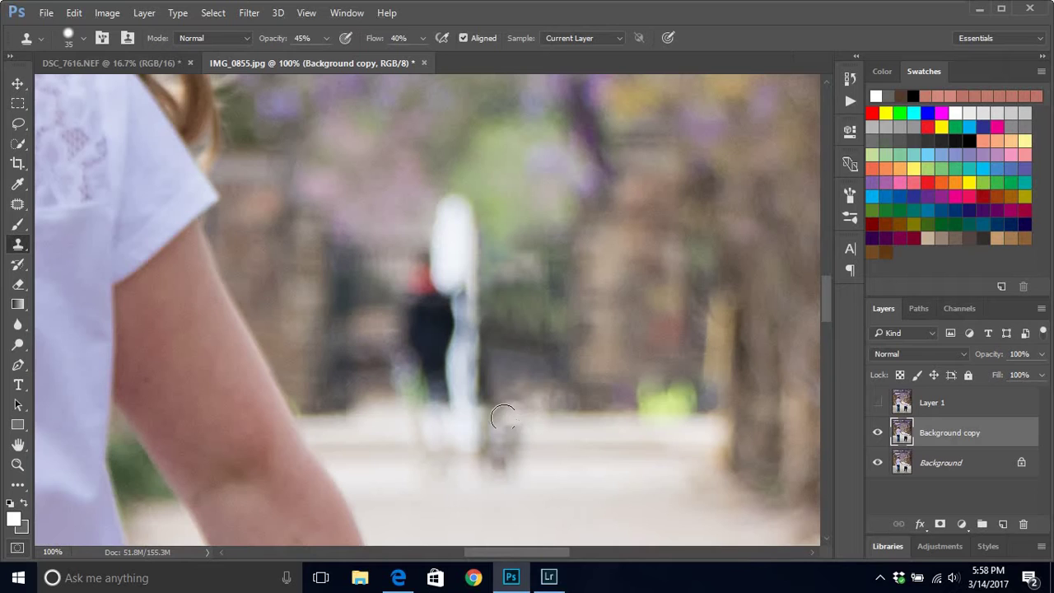
Clone the pale path over the suited person's lower legs
{"action": "left_click_drag", "start_coordinate": [498, 419], "coordinate": [489, 417]}
{"action": "left_click_drag", "start_coordinate": [511, 429], "coordinate": [514, 428]}
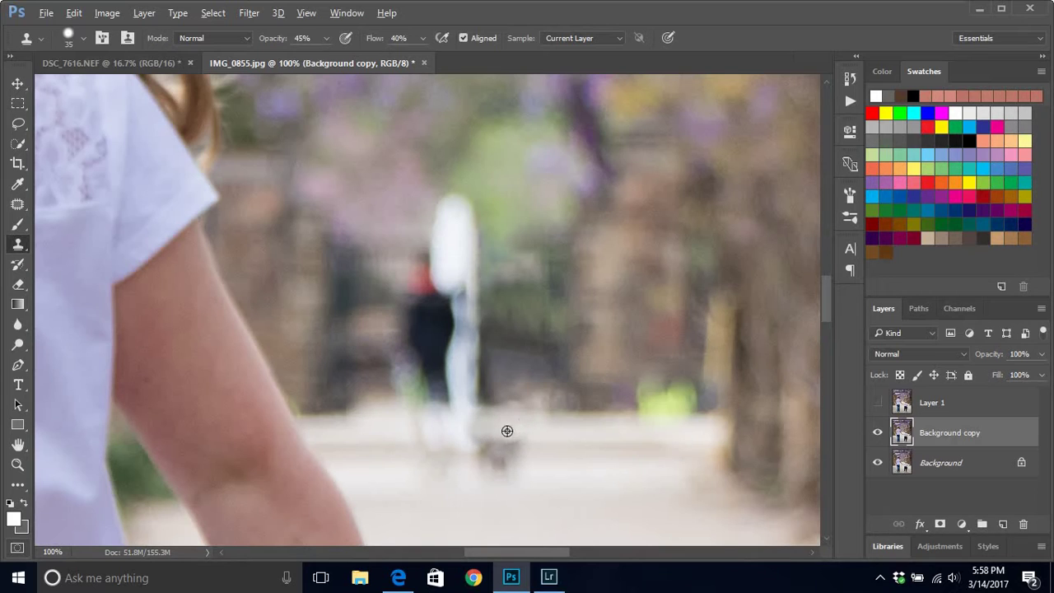
{"action": "mouse_move", "coordinate": [486, 427]}
{"action": "left_mouse_down"}
{"action": "mouse_move", "coordinate": [470, 423]}
{"action": "mouse_move", "coordinate": [473, 435]}
{"action": "mouse_move", "coordinate": [540, 448]}
{"action": "left_mouse_up"}
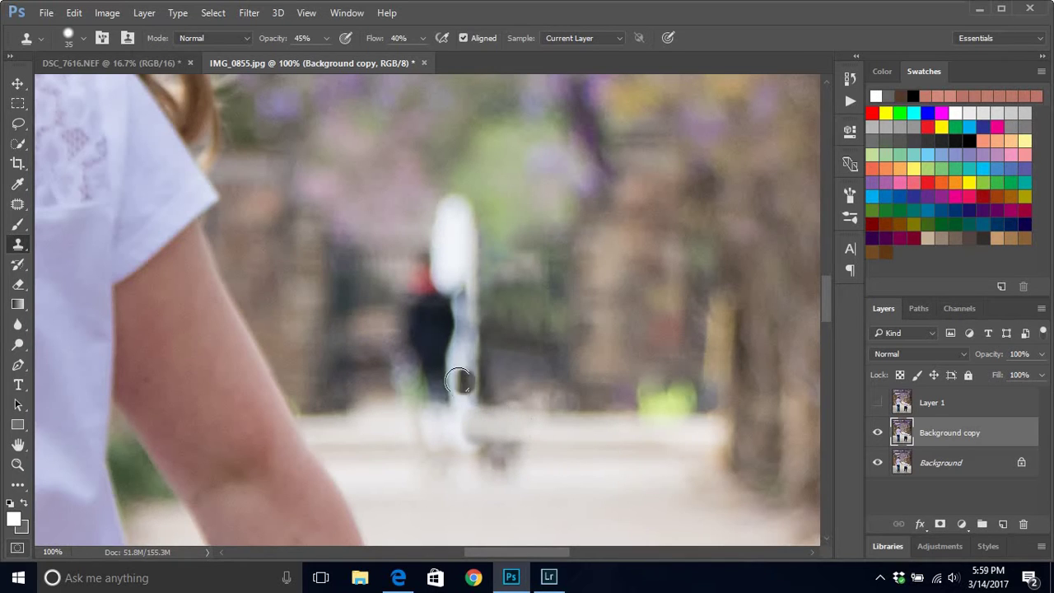
Reduce the clone brush to 17 px and clone the white of the fountain down its narrow lower streak
{"action": "mouse_move", "coordinate": [463, 241]}
{"action": "left_mouse_down"}
{"action": "mouse_move", "coordinate": [444, 249]}
{"action": "mouse_move", "coordinate": [462, 272]}
{"action": "mouse_move", "coordinate": [461, 295]}
{"action": "mouse_move", "coordinate": [461, 264]}
{"action": "mouse_move", "coordinate": [458, 284]}
{"action": "left_mouse_up"}
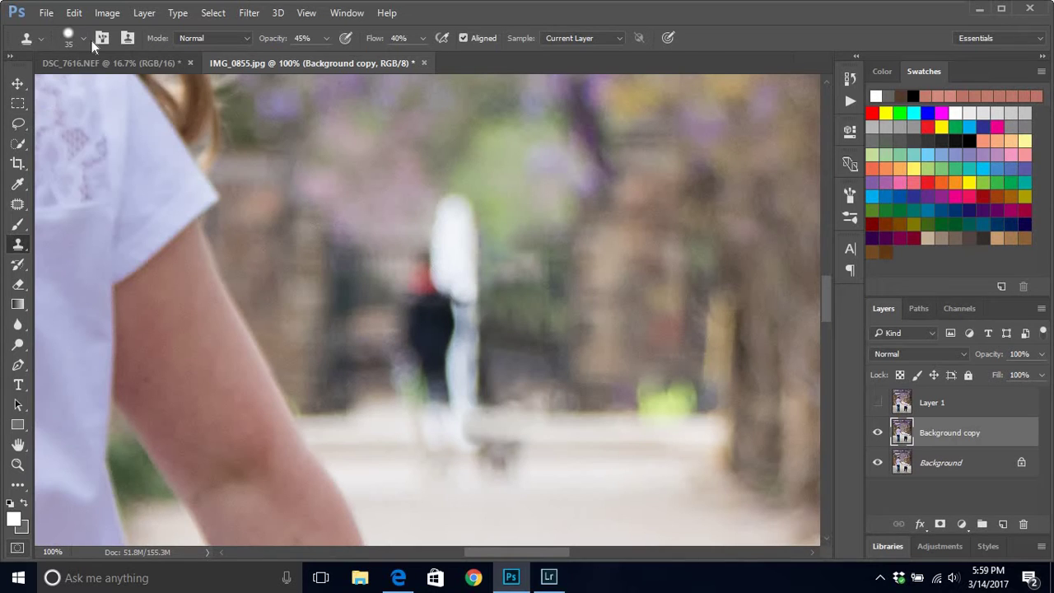
{"action": "left_click", "coordinate": [83, 39]}
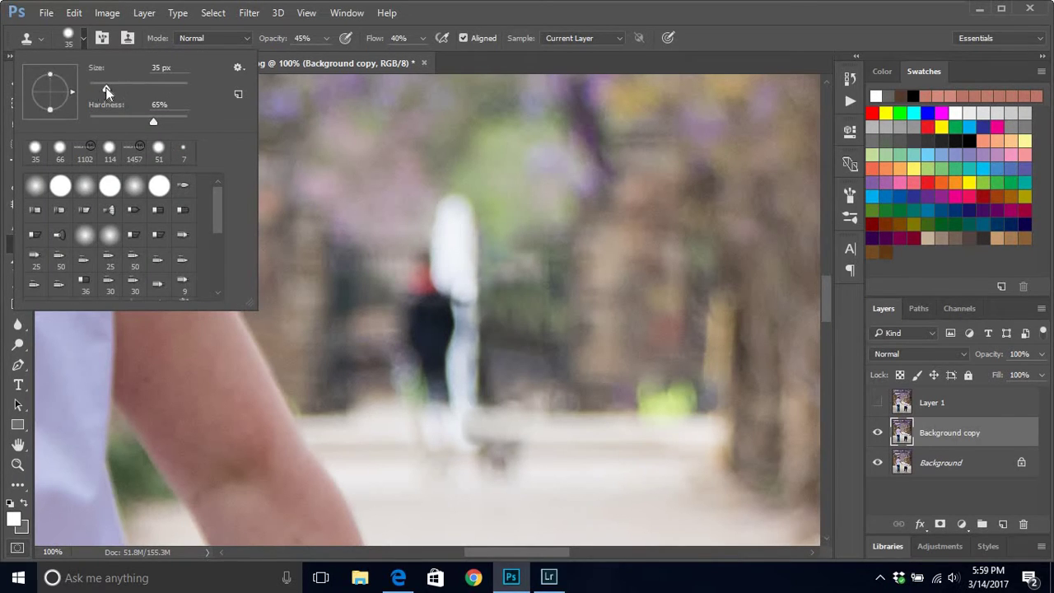
{"action": "left_click_drag", "start_coordinate": [106, 90], "coordinate": [96, 88]}
{"action": "left_click", "coordinate": [462, 281], "text": "alt"}
{"action": "left_click", "coordinate": [469, 307]}
{"action": "left_click", "coordinate": [469, 311]}
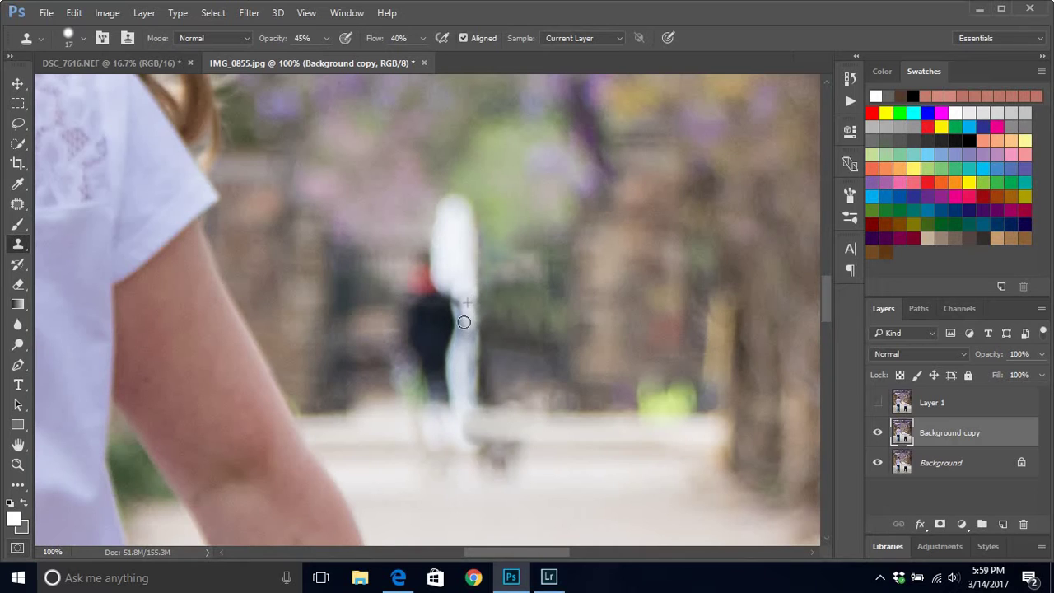
{"action": "left_click", "coordinate": [464, 333]}
Clone the pale pavement over the dark remains of the suited person's feet with the 17 px brush
{"action": "mouse_move", "coordinate": [492, 418]}
{"action": "left_mouse_down"}
{"action": "mouse_move", "coordinate": [473, 416]}
{"action": "mouse_move", "coordinate": [469, 436]}
{"action": "mouse_move", "coordinate": [494, 432]}
{"action": "left_mouse_up"}
{"action": "mouse_move", "coordinate": [501, 457]}
{"action": "left_mouse_down"}
{"action": "mouse_move", "coordinate": [516, 454]}
{"action": "mouse_move", "coordinate": [494, 468]}
{"action": "mouse_move", "coordinate": [483, 452]}
{"action": "mouse_move", "coordinate": [518, 460]}
{"action": "mouse_move", "coordinate": [475, 467]}
{"action": "left_mouse_up"}
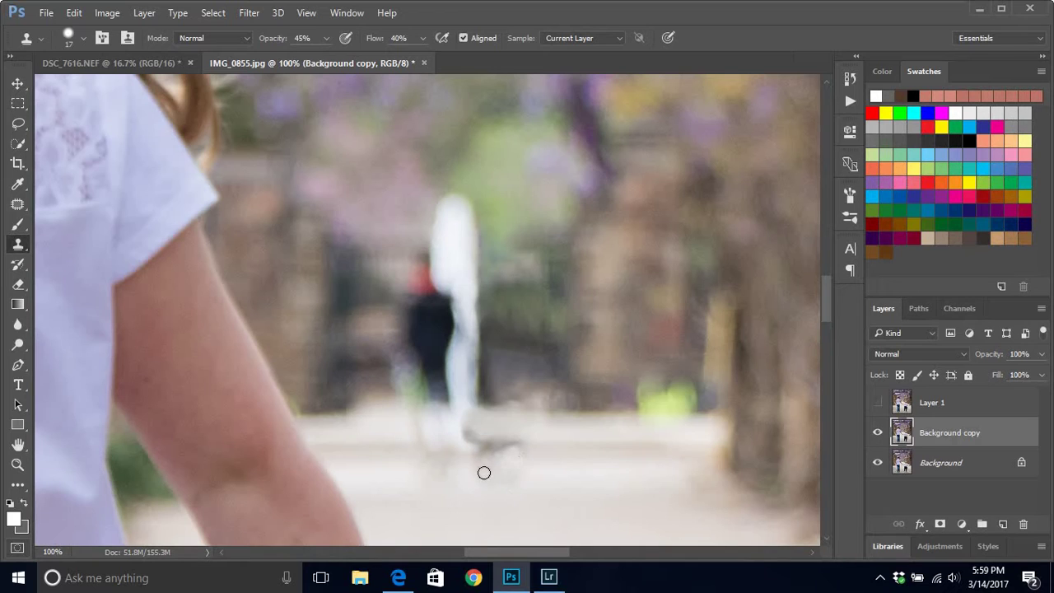
{"action": "left_click_drag", "start_coordinate": [470, 463], "coordinate": [493, 464]}
Switch the clone brush back to 35 px and clone clean pavement over the dark smear near the fountain's base
{"action": "left_click", "coordinate": [84, 37]}
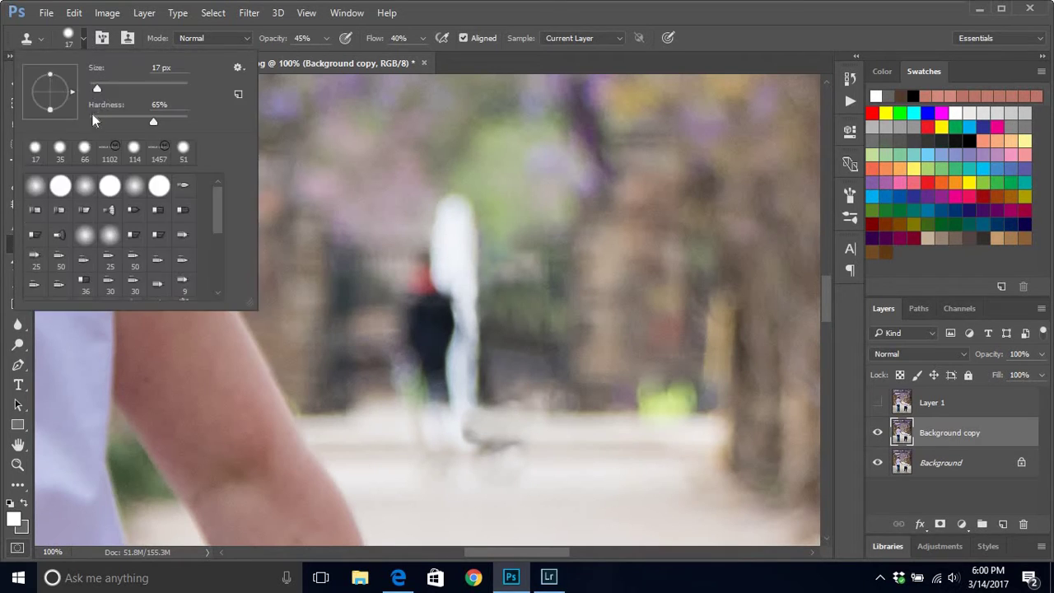
{"action": "left_click", "coordinate": [61, 149]}
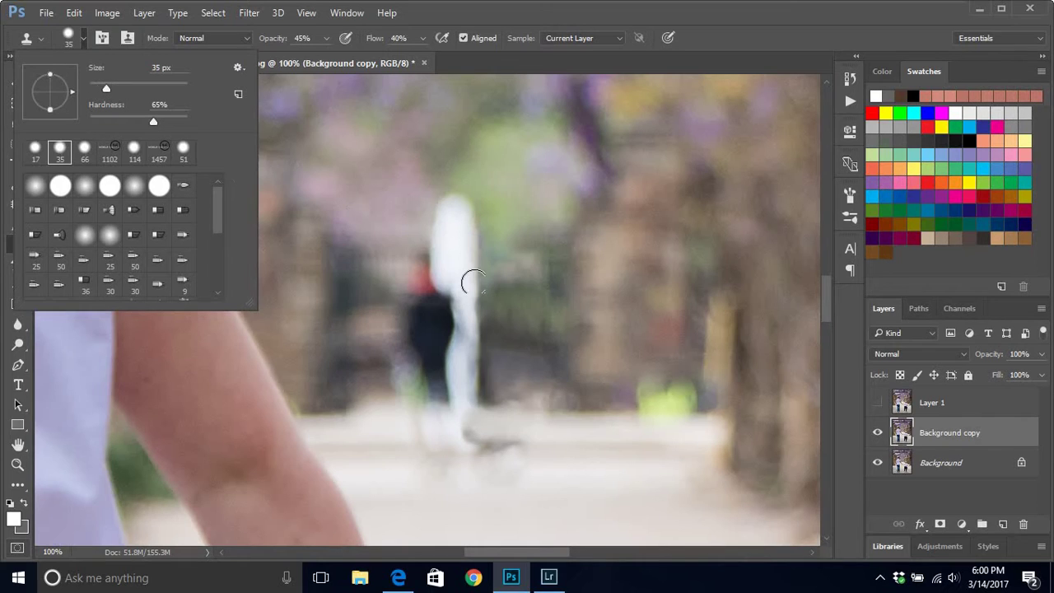
{"action": "left_click", "coordinate": [537, 452]}
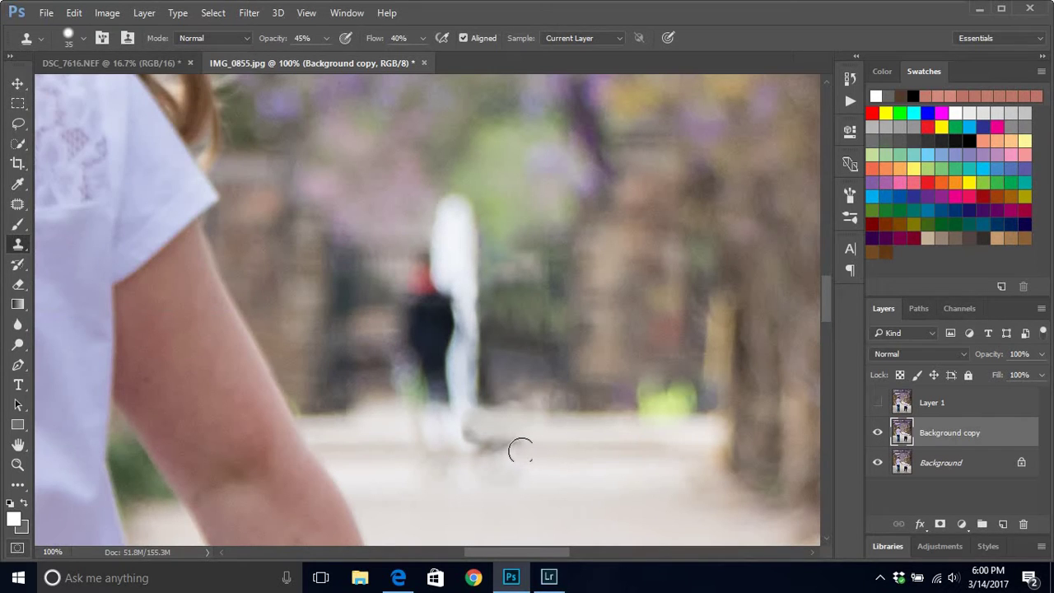
{"action": "left_click", "coordinate": [513, 450]}
{"action": "mouse_move", "coordinate": [513, 450]}
{"action": "left_mouse_down"}
{"action": "mouse_move", "coordinate": [482, 443]}
{"action": "mouse_move", "coordinate": [568, 458]}
{"action": "left_mouse_up"}
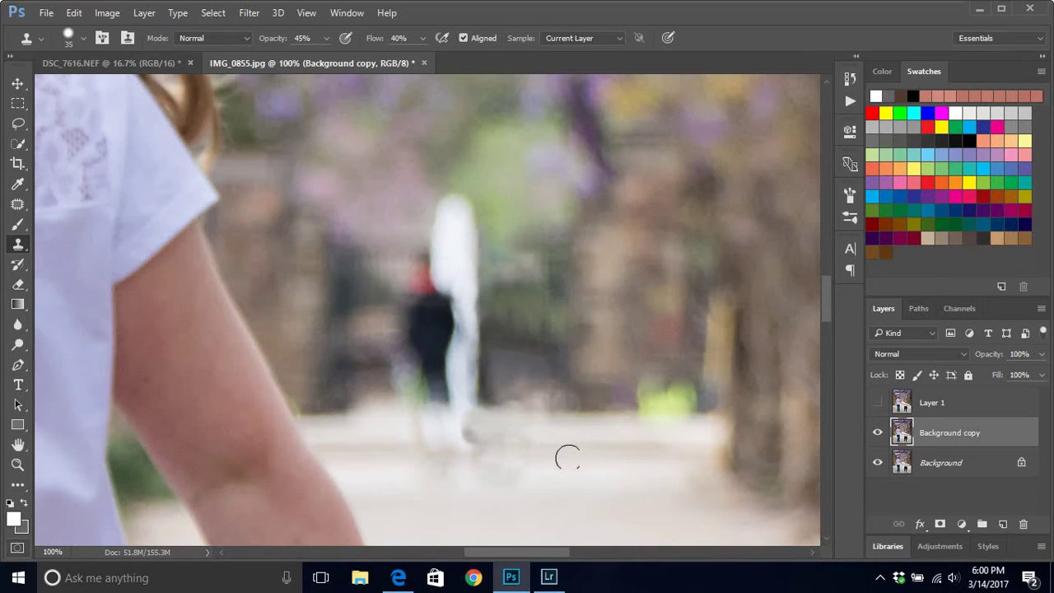
{"action": "left_click", "coordinate": [547, 456], "text": "alt"}
Clone the bright upper fountain downward to widen the white column to the path, covering the adjoining edge of the remaining person
{"action": "left_click", "coordinate": [453, 261], "text": "alt"}
{"action": "left_click_drag", "start_coordinate": [448, 277], "coordinate": [450, 288]}
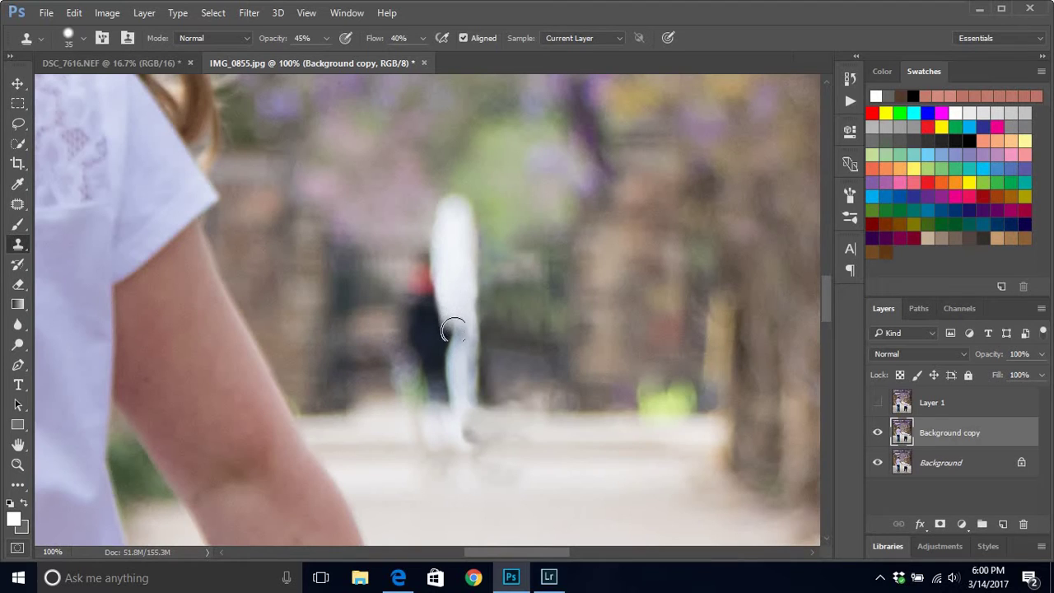
{"action": "left_click_drag", "start_coordinate": [453, 330], "coordinate": [452, 284]}
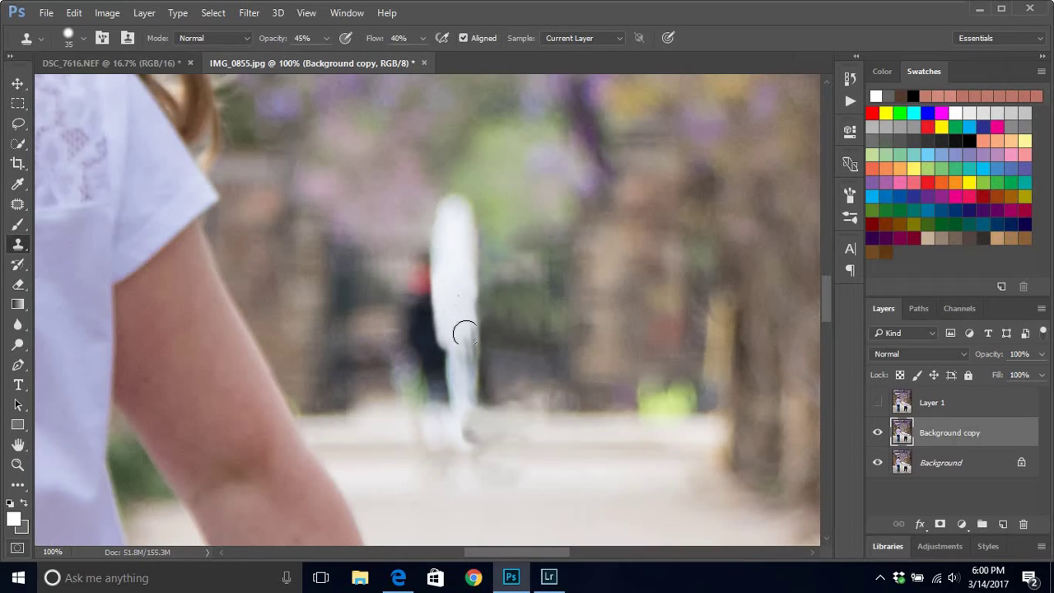
{"action": "left_click_drag", "start_coordinate": [465, 339], "coordinate": [463, 381]}
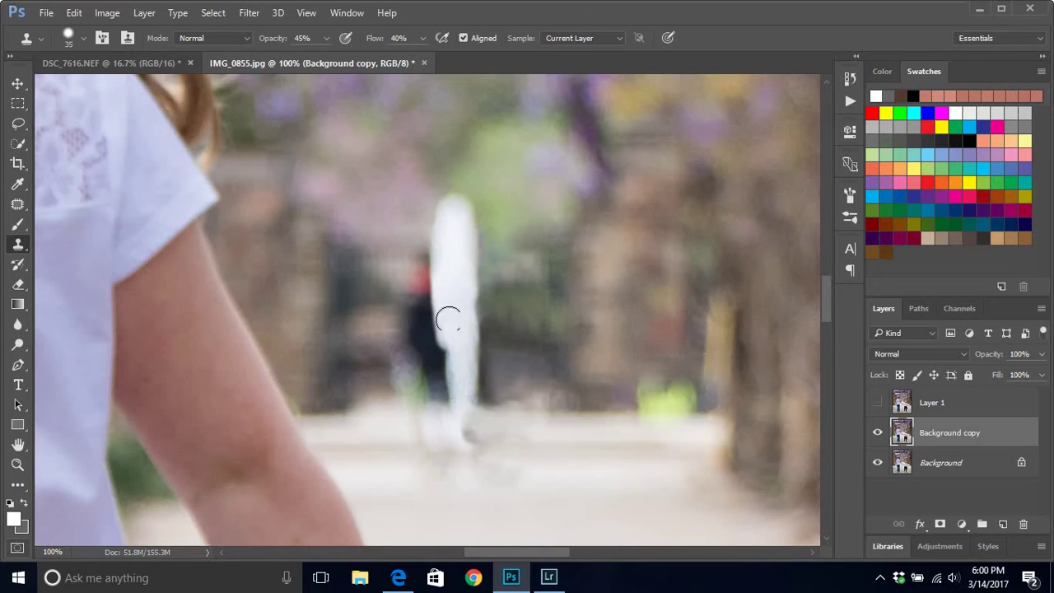
{"action": "mouse_move", "coordinate": [448, 334]}
{"action": "left_mouse_down"}
{"action": "mouse_move", "coordinate": [452, 373]}
{"action": "mouse_move", "coordinate": [461, 343]}
{"action": "mouse_move", "coordinate": [450, 332]}
{"action": "mouse_move", "coordinate": [444, 400]}
{"action": "left_mouse_up"}
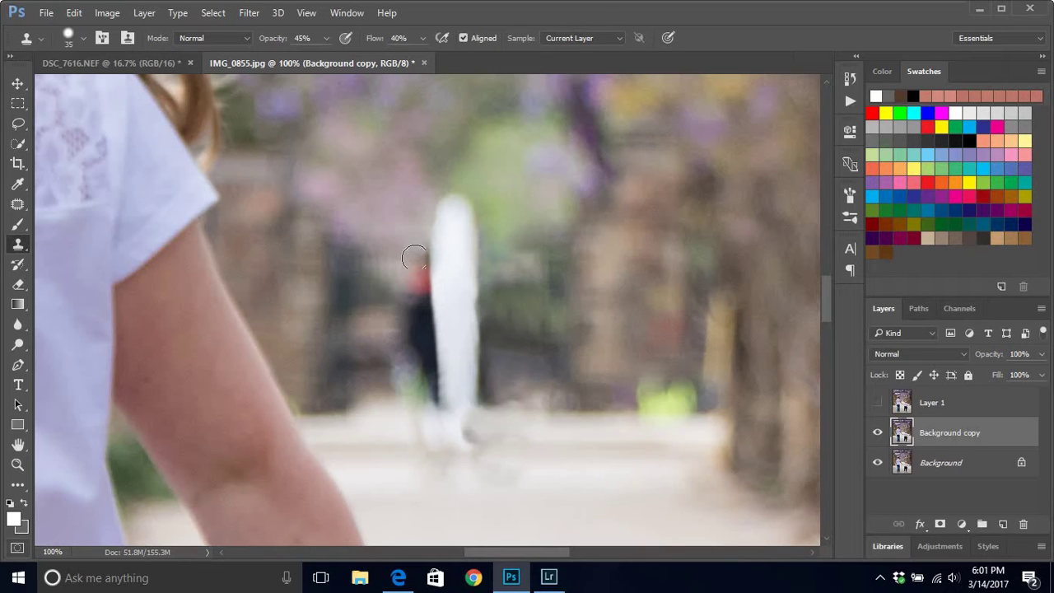
Clone the pinkish blurred foliage over the remaining person's head and red collar beside the fountain
{"action": "mouse_move", "coordinate": [412, 279]}
{"action": "left_mouse_down"}
{"action": "mouse_move", "coordinate": [407, 291]}
{"action": "mouse_move", "coordinate": [416, 288]}
{"action": "left_mouse_up"}
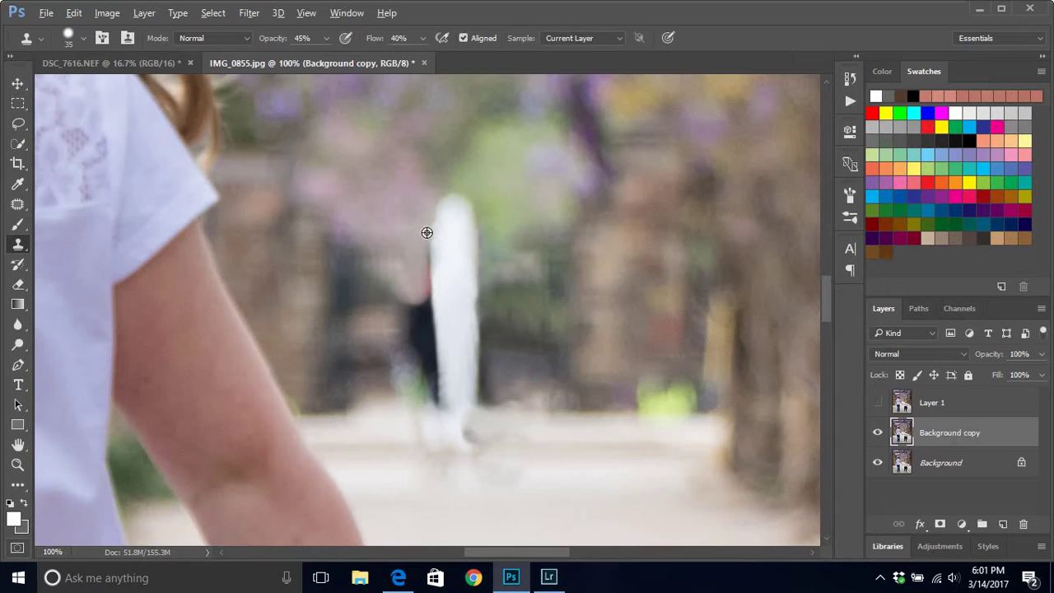
{"action": "mouse_move", "coordinate": [426, 233]}
{"action": "left_mouse_down"}
{"action": "mouse_move", "coordinate": [422, 292]}
{"action": "mouse_move", "coordinate": [422, 249]}
{"action": "left_mouse_up"}
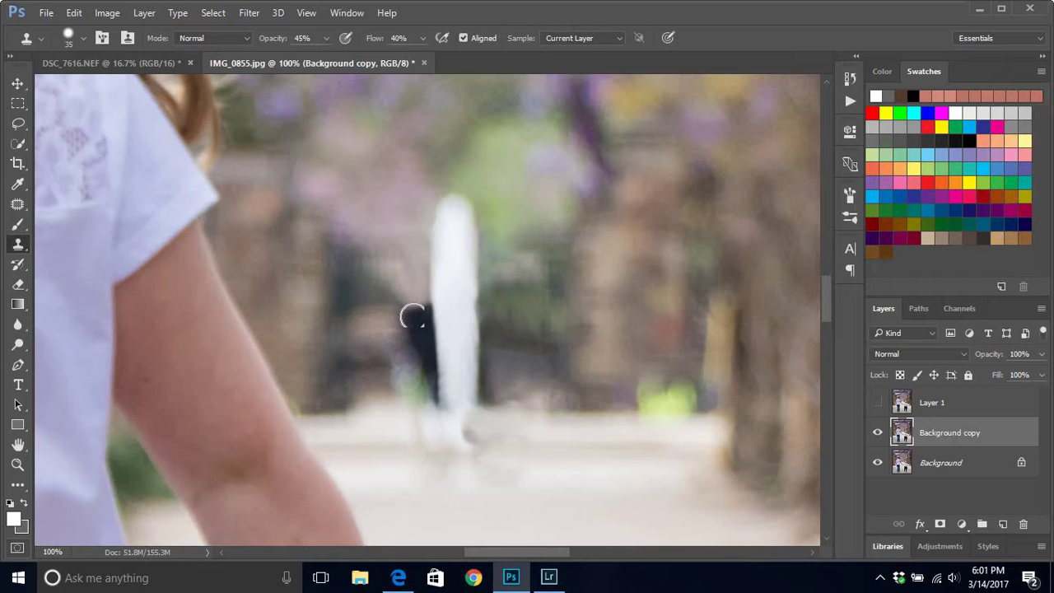
Undo the last clone stroke, then resample the nearby dark background and clone it over the remaining person's dark body
{"action": "mouse_move", "coordinate": [416, 311]}
{"action": "left_mouse_down"}
{"action": "mouse_move", "coordinate": [391, 394]}
{"action": "mouse_move", "coordinate": [391, 328]}
{"action": "mouse_move", "coordinate": [382, 325]}
{"action": "mouse_move", "coordinate": [417, 309]}
{"action": "mouse_move", "coordinate": [416, 375]}
{"action": "mouse_move", "coordinate": [423, 361]}
{"action": "mouse_move", "coordinate": [397, 348]}
{"action": "mouse_move", "coordinate": [408, 380]}
{"action": "mouse_move", "coordinate": [410, 354]}
{"action": "mouse_move", "coordinate": [429, 393]}
{"action": "mouse_move", "coordinate": [428, 378]}
{"action": "mouse_move", "coordinate": [424, 365]}
{"action": "mouse_move", "coordinate": [412, 369]}
{"action": "mouse_move", "coordinate": [421, 310]}
{"action": "mouse_move", "coordinate": [424, 398]}
{"action": "mouse_move", "coordinate": [391, 427]}
{"action": "mouse_move", "coordinate": [487, 423]}
{"action": "left_mouse_up"}
{"action": "key", "text": "ctrl+z"}
{"action": "left_click", "coordinate": [384, 328], "text": "alt"}
{"action": "left_click", "coordinate": [409, 380], "text": "alt"}
{"action": "left_click", "coordinate": [409, 321], "text": "alt"}
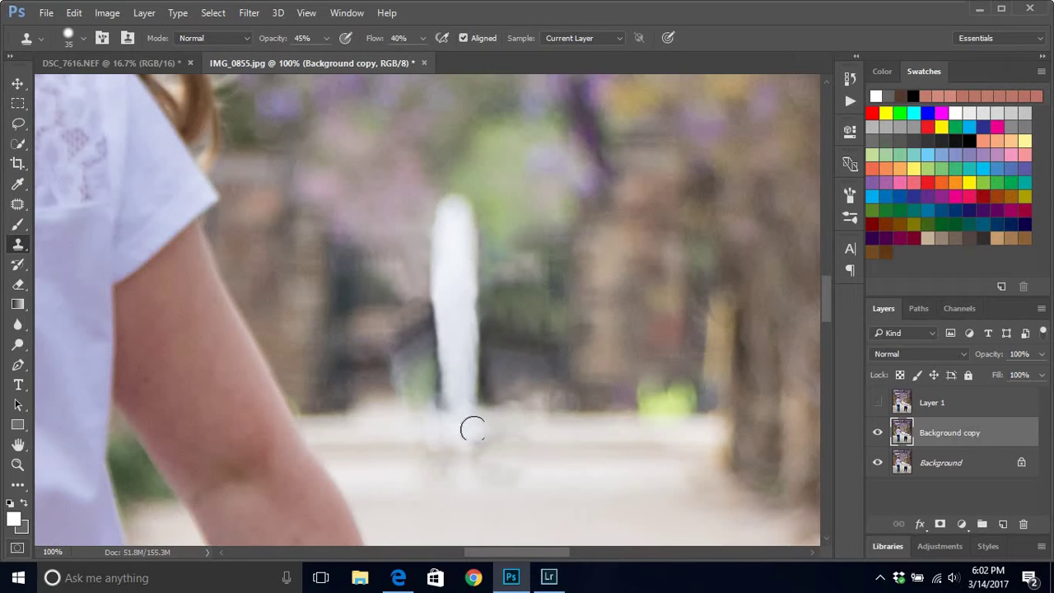
Clone the light path over the dark spot and smudges at the base of the fountain
{"action": "left_click_drag", "start_coordinate": [513, 425], "coordinate": [532, 427]}
{"action": "mouse_move", "coordinate": [462, 446]}
{"action": "left_mouse_down"}
{"action": "mouse_move", "coordinate": [483, 399]}
{"action": "mouse_move", "coordinate": [469, 429]}
{"action": "left_mouse_up"}
{"action": "left_click_drag", "start_coordinate": [480, 425], "coordinate": [532, 424]}
Check the retouch in the full photo, then clone clean pavement along the horizontal step edge below the fountain's base
{"action": "key", "text": "ctrl+0"}
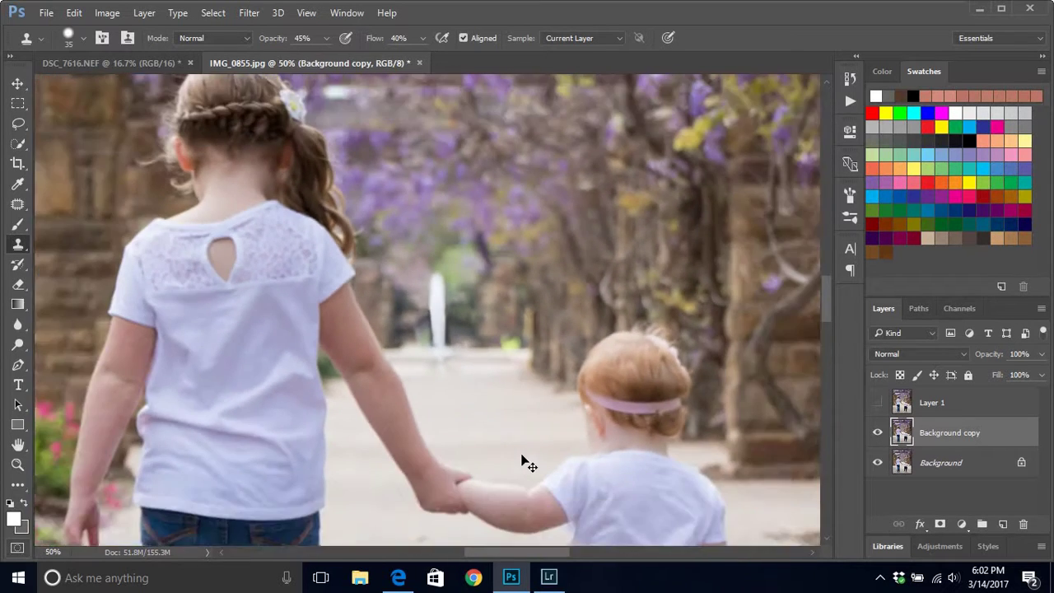
{"action": "key", "text": "ctrl+minus"}
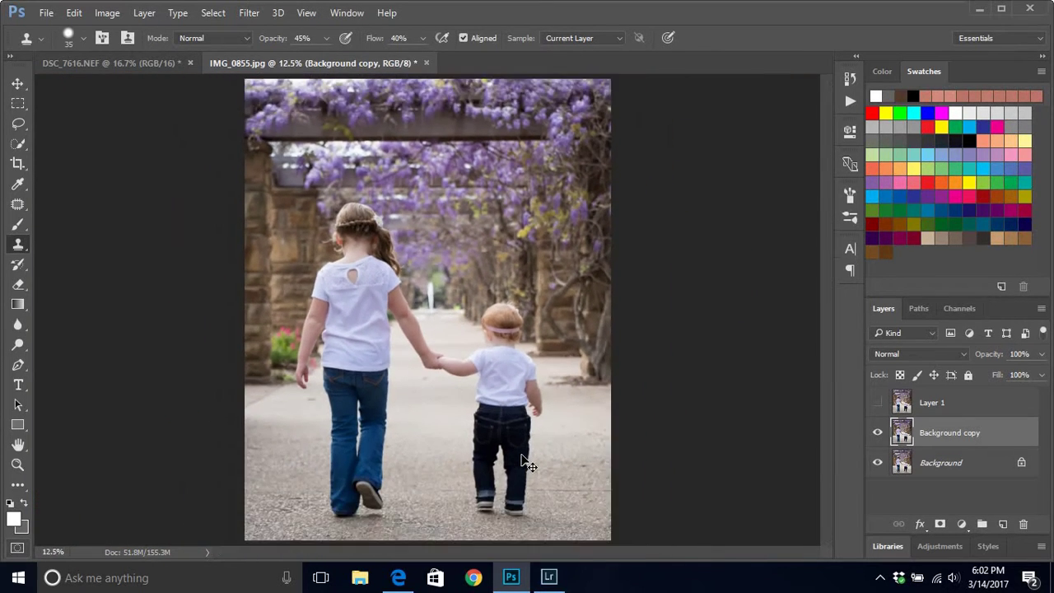
{"action": "key", "text": "ctrl+plus"}
{"action": "key", "text": "ctrl+plus"}
{"action": "key", "text": "ctrl+plus"}
{"action": "key", "text": "ctrl+plus"}
{"action": "key", "text": "ctrl+plus"}
{"action": "key", "text": "ctrl+plus"}
{"action": "key", "text": "ctrl+plus"}
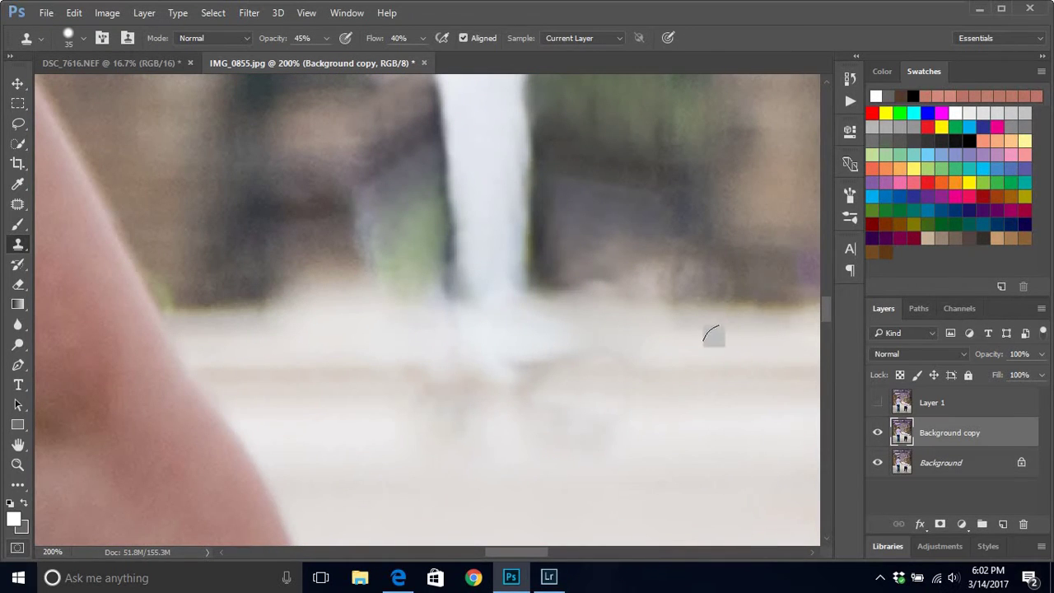
{"action": "left_click", "coordinate": [651, 373], "text": "alt"}
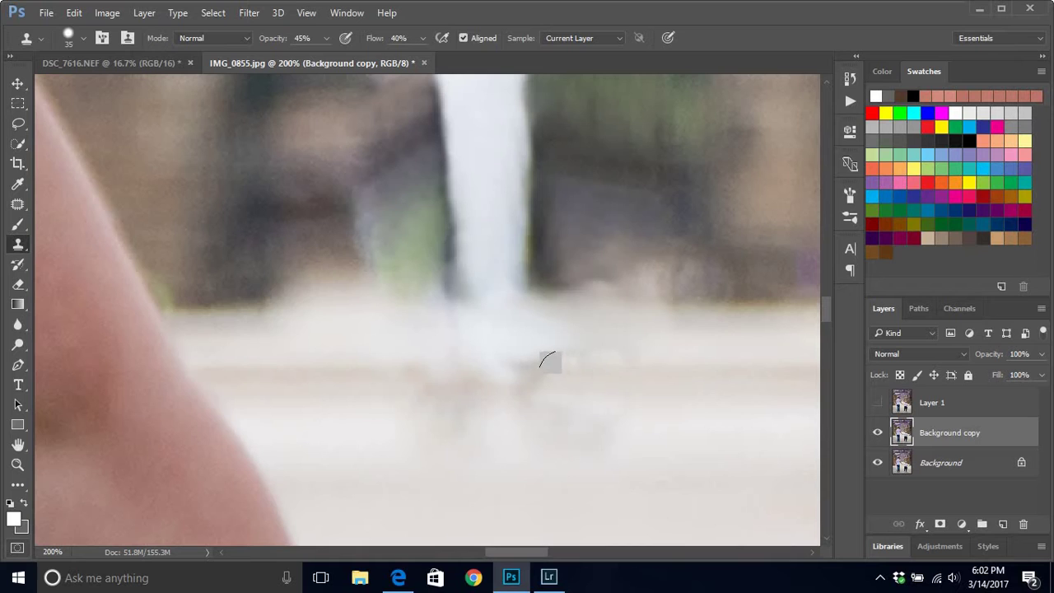
{"action": "left_click_drag", "start_coordinate": [557, 373], "coordinate": [520, 365]}
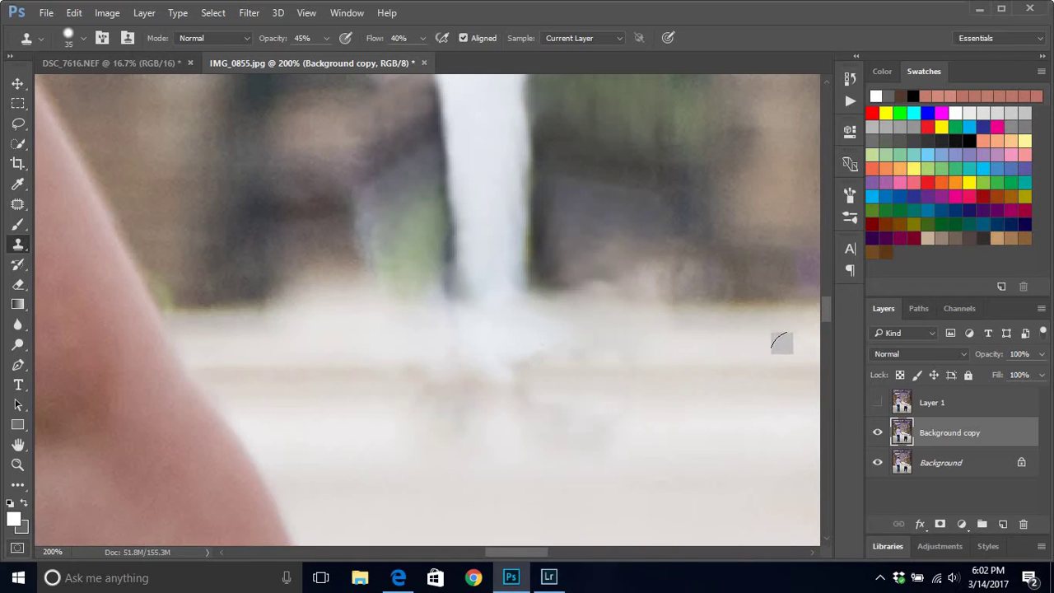
{"action": "mouse_move", "coordinate": [501, 363]}
{"action": "left_mouse_down"}
{"action": "mouse_move", "coordinate": [412, 370]}
{"action": "mouse_move", "coordinate": [443, 368]}
{"action": "left_mouse_up"}
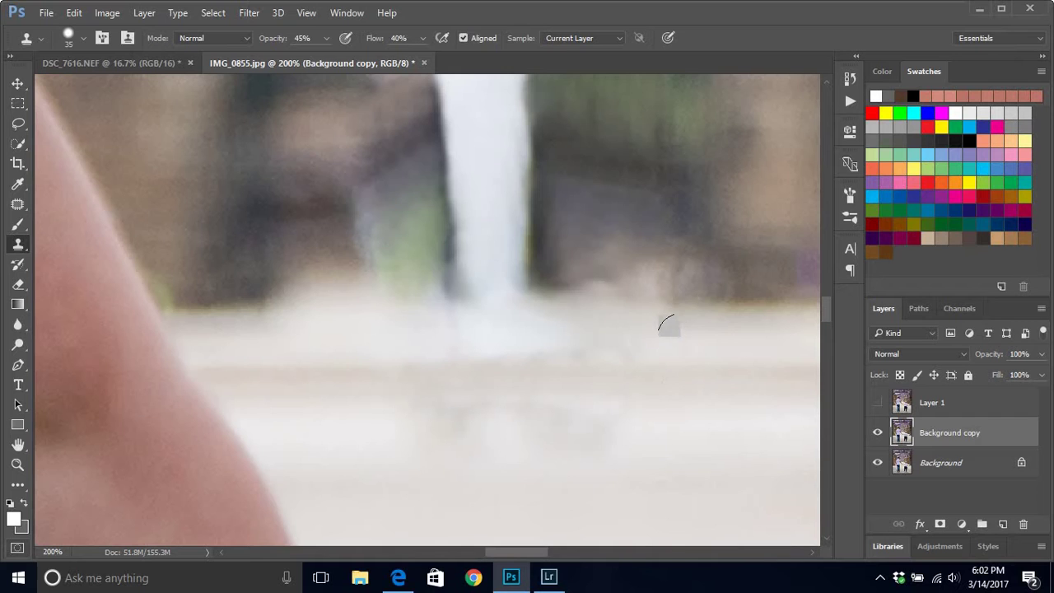
With a 17 px clone brush, clone clean pavement over the grey smudges below the fountain and white water over the fountain's base
{"action": "left_click", "coordinate": [83, 37]}
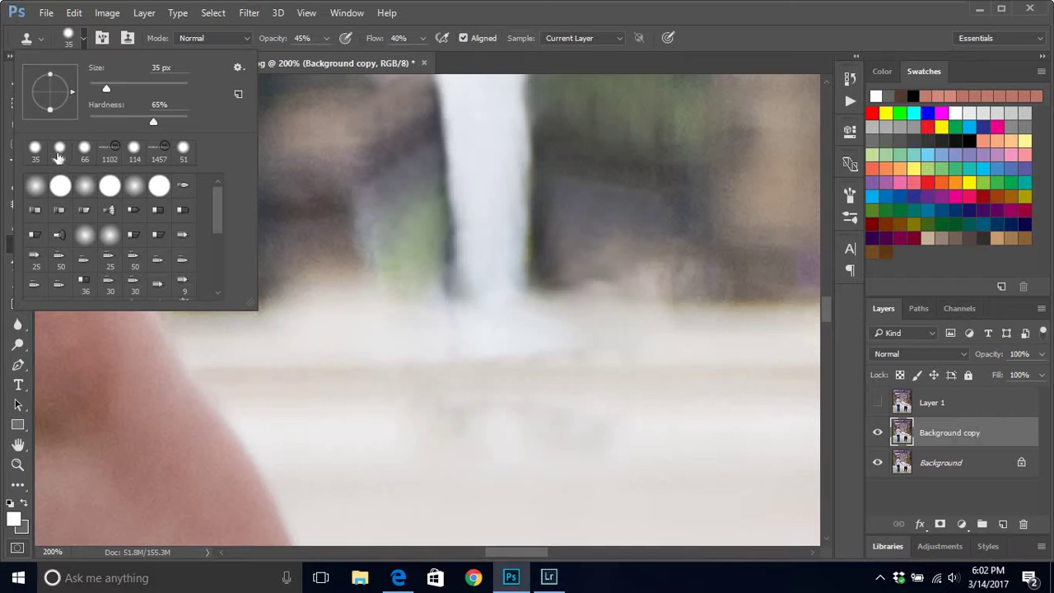
{"action": "left_click", "coordinate": [59, 153]}
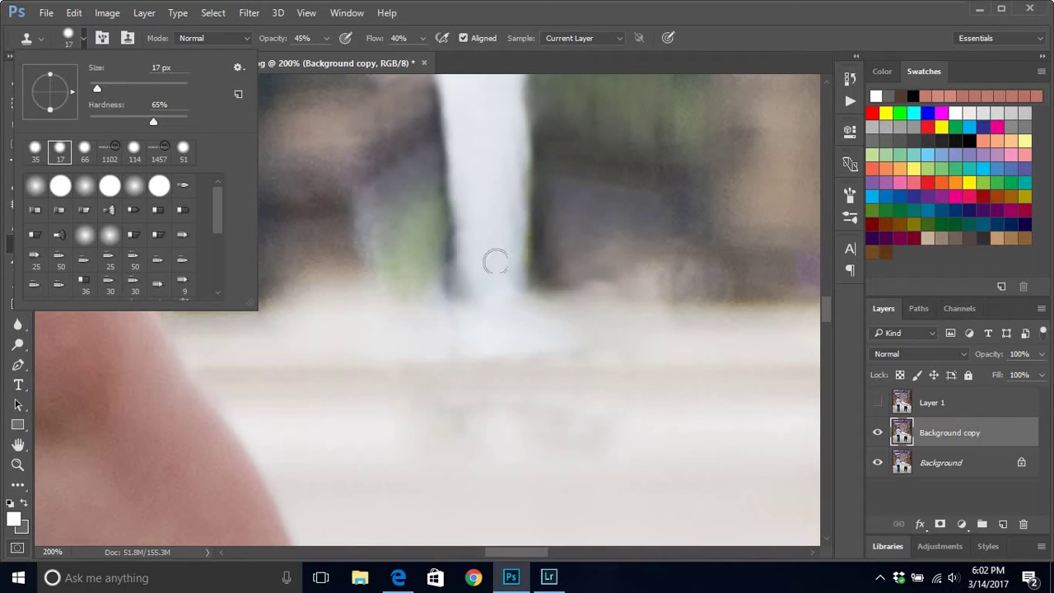
{"action": "left_click", "coordinate": [605, 341]}
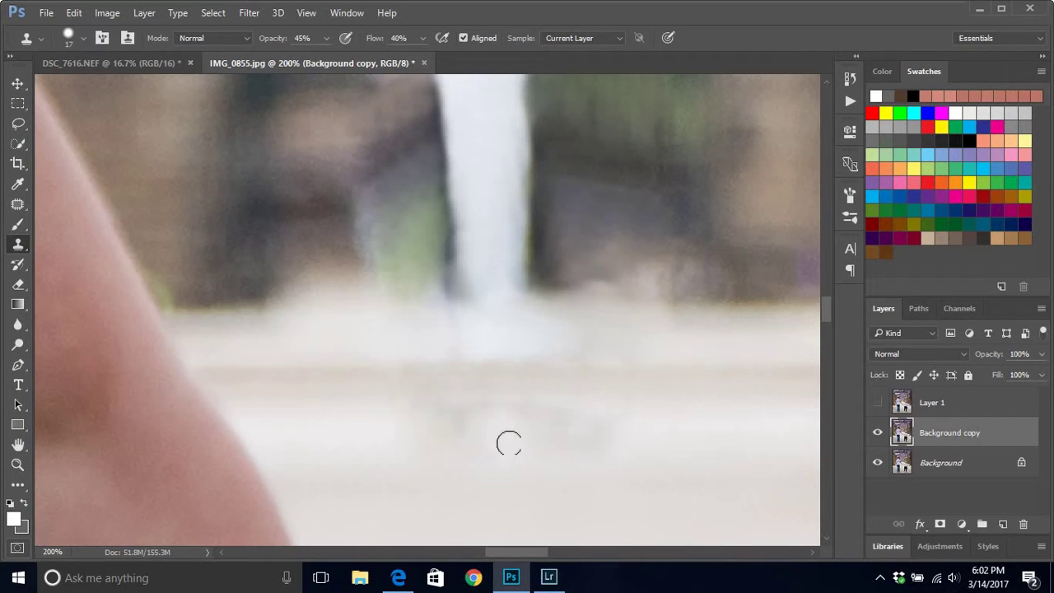
{"action": "left_click", "coordinate": [392, 461]}
{"action": "key", "text": "ctrl+alt+z"}
{"action": "mouse_move", "coordinate": [428, 427]}
{"action": "left_mouse_down"}
{"action": "mouse_move", "coordinate": [478, 405]}
{"action": "mouse_move", "coordinate": [452, 423]}
{"action": "mouse_move", "coordinate": [419, 409]}
{"action": "mouse_move", "coordinate": [611, 413]}
{"action": "mouse_move", "coordinate": [576, 459]}
{"action": "mouse_move", "coordinate": [616, 459]}
{"action": "mouse_move", "coordinate": [582, 428]}
{"action": "mouse_move", "coordinate": [595, 425]}
{"action": "mouse_move", "coordinate": [442, 453]}
{"action": "mouse_move", "coordinate": [433, 430]}
{"action": "mouse_move", "coordinate": [554, 423]}
{"action": "left_mouse_up"}
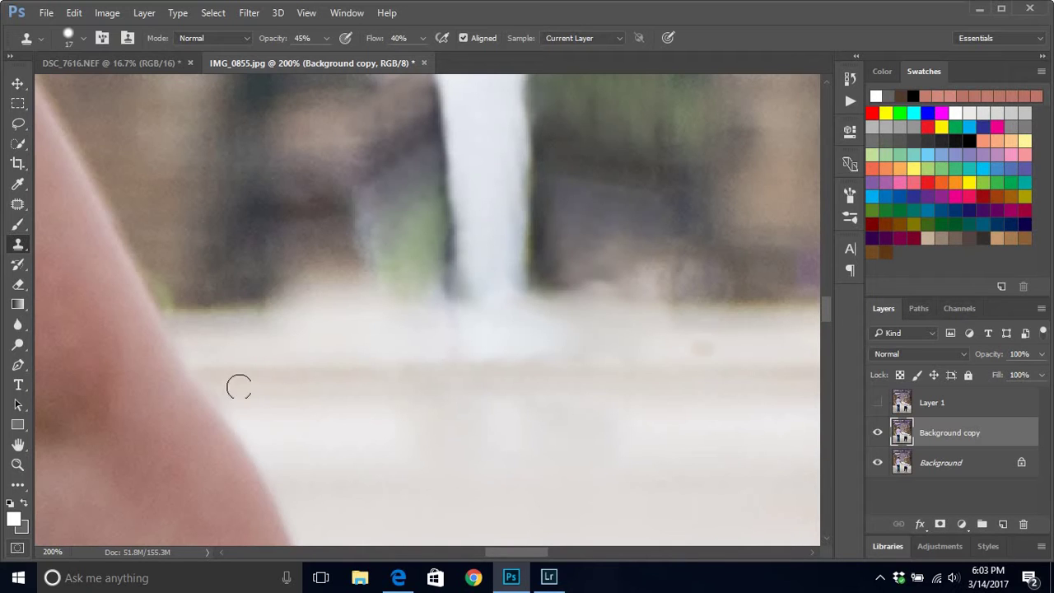
{"action": "left_click", "coordinate": [480, 336], "text": "alt"}
{"action": "mouse_move", "coordinate": [449, 343]}
{"action": "left_mouse_down"}
{"action": "mouse_move", "coordinate": [469, 322]}
{"action": "mouse_move", "coordinate": [459, 315]}
{"action": "mouse_move", "coordinate": [470, 310]}
{"action": "mouse_move", "coordinate": [471, 263]}
{"action": "mouse_move", "coordinate": [470, 304]}
{"action": "mouse_move", "coordinate": [494, 240]}
{"action": "mouse_move", "coordinate": [471, 266]}
{"action": "mouse_move", "coordinate": [480, 285]}
{"action": "mouse_move", "coordinate": [481, 273]}
{"action": "left_mouse_up"}
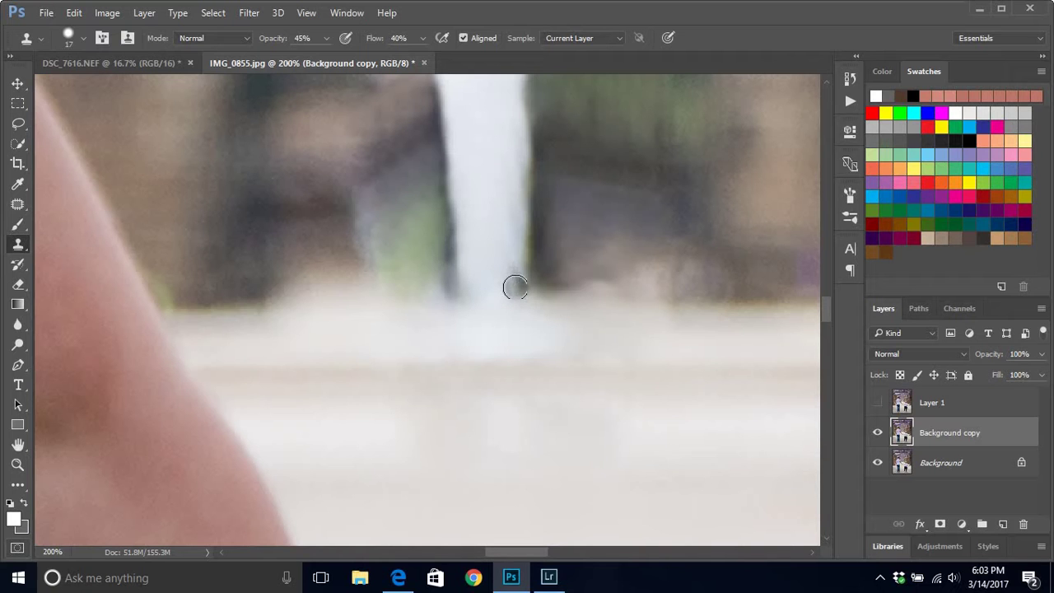
Compare the retouched background copy with Layer 1 and the original background by toggling the visibility of the upper two layers
{"action": "key", "text": "ctrl+minus"}
{"action": "key", "text": "ctrl+minus"}
{"action": "key", "text": "ctrl+minus"}
{"action": "key", "text": "ctrl+minus"}
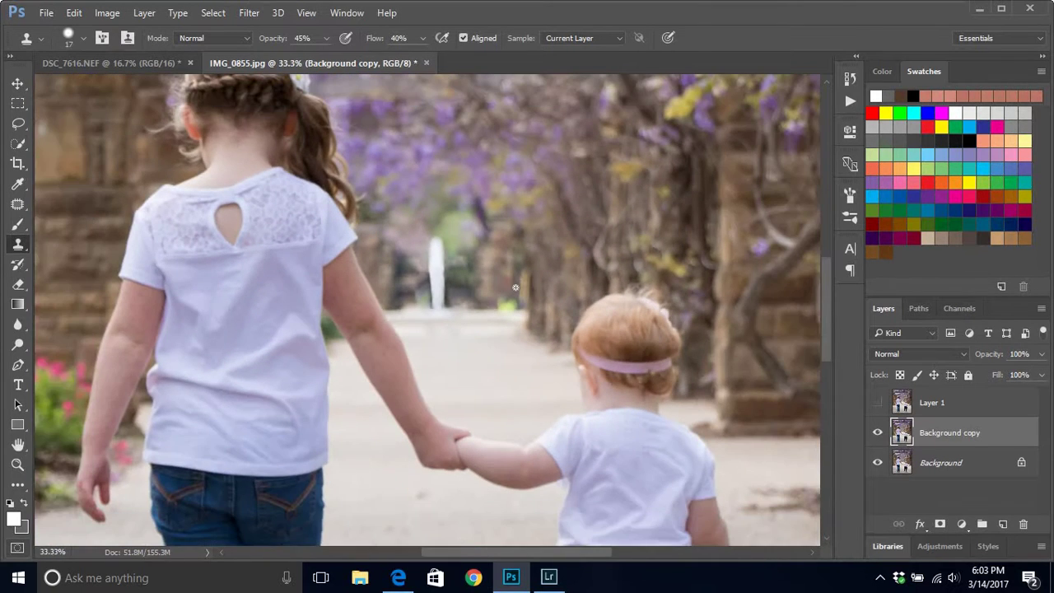
{"action": "left_click", "coordinate": [877, 402]}
{"action": "left_click", "coordinate": [877, 403]}
{"action": "left_click", "coordinate": [878, 403]}
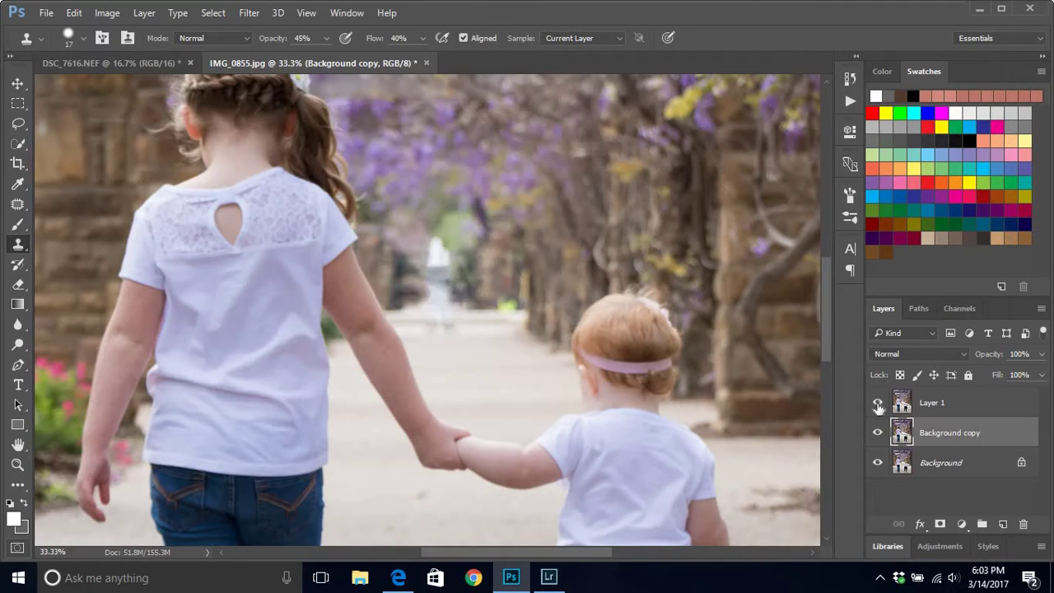
{"action": "left_click", "coordinate": [878, 406]}
{"action": "left_click", "coordinate": [878, 433]}
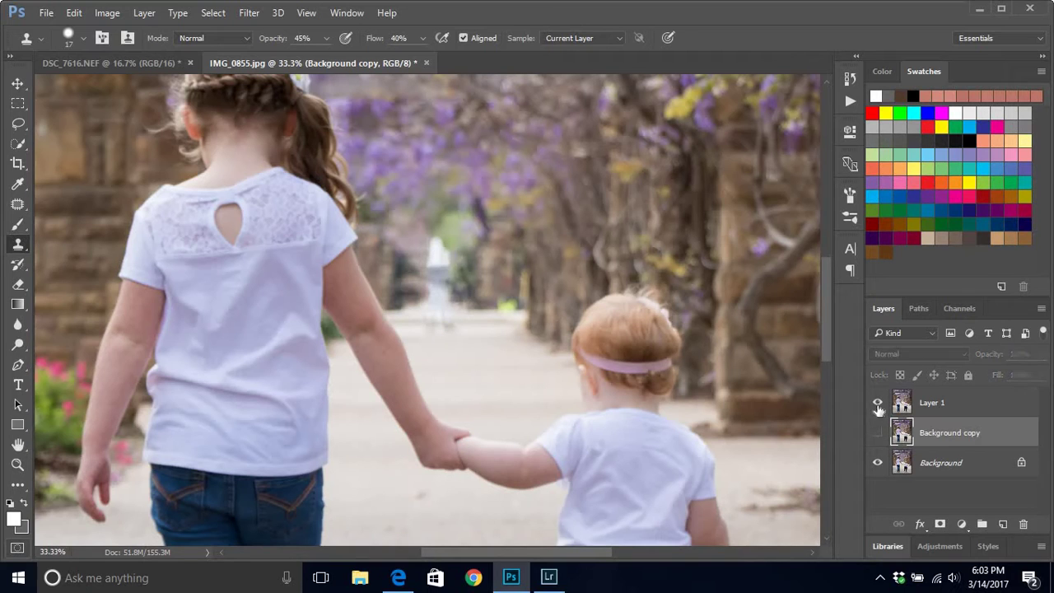
{"action": "left_click", "coordinate": [877, 404]}
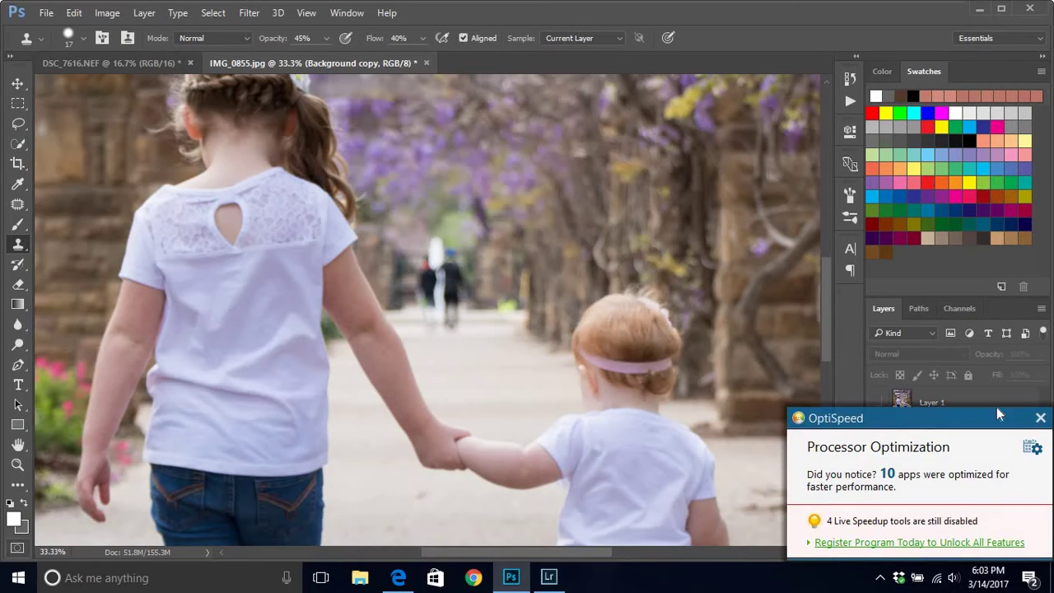
{"action": "left_click", "coordinate": [1041, 419]}
{"action": "left_click", "coordinate": [878, 432]}
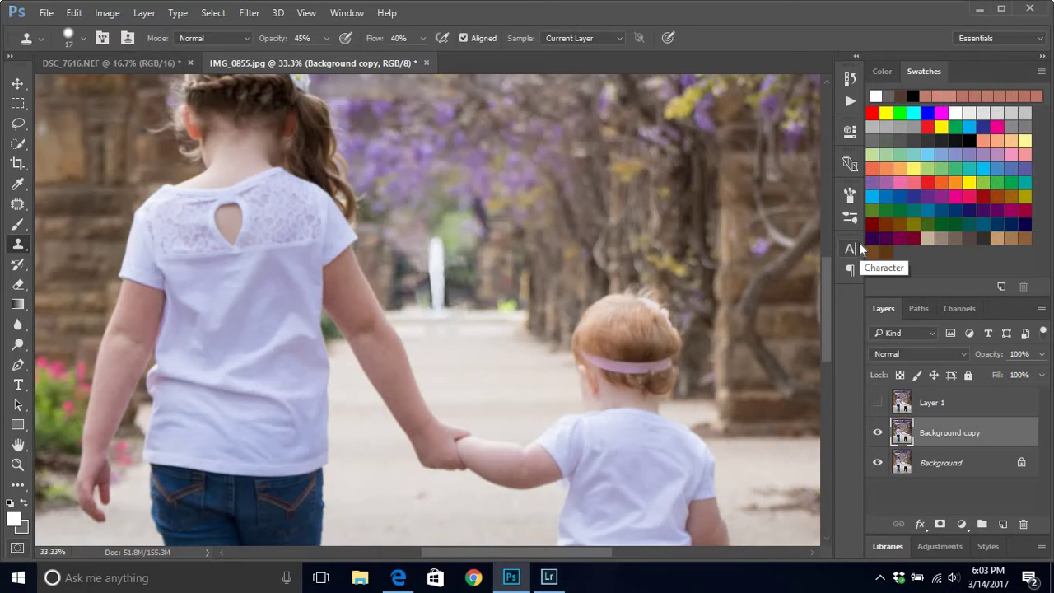
Examine the retouched fountain area close up and in the full photo for remaining traces of the two people
{"action": "key", "text": "ctrl+minus"}
{"action": "key", "text": "ctrl+minus"}
{"action": "key", "text": "ctrl+minus"}
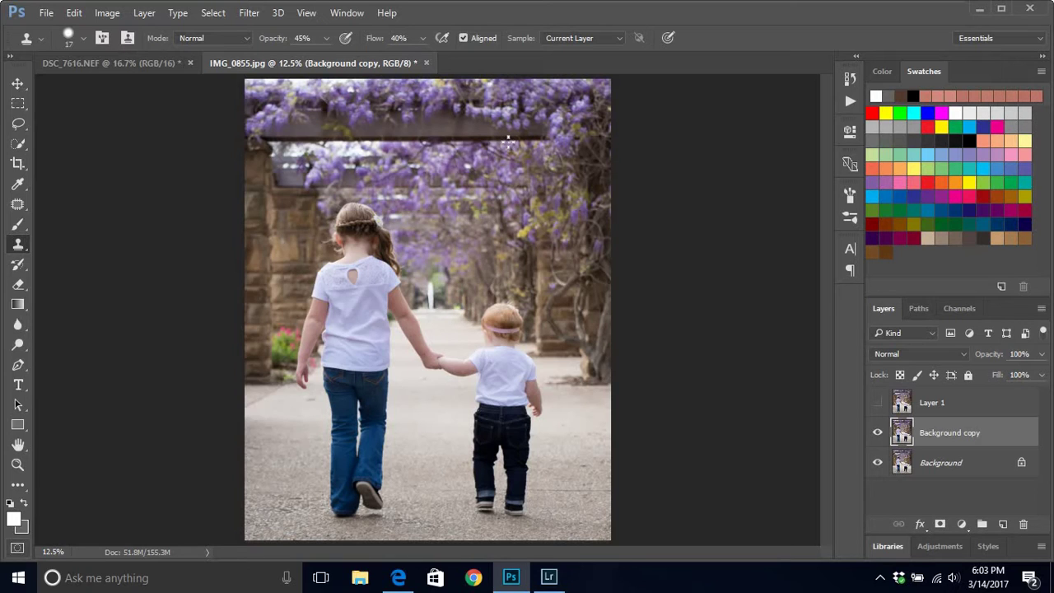
{"action": "key", "text": "ctrl+plus"}
{"action": "key", "text": "ctrl+plus"}
{"action": "key", "text": "ctrl+plus"}
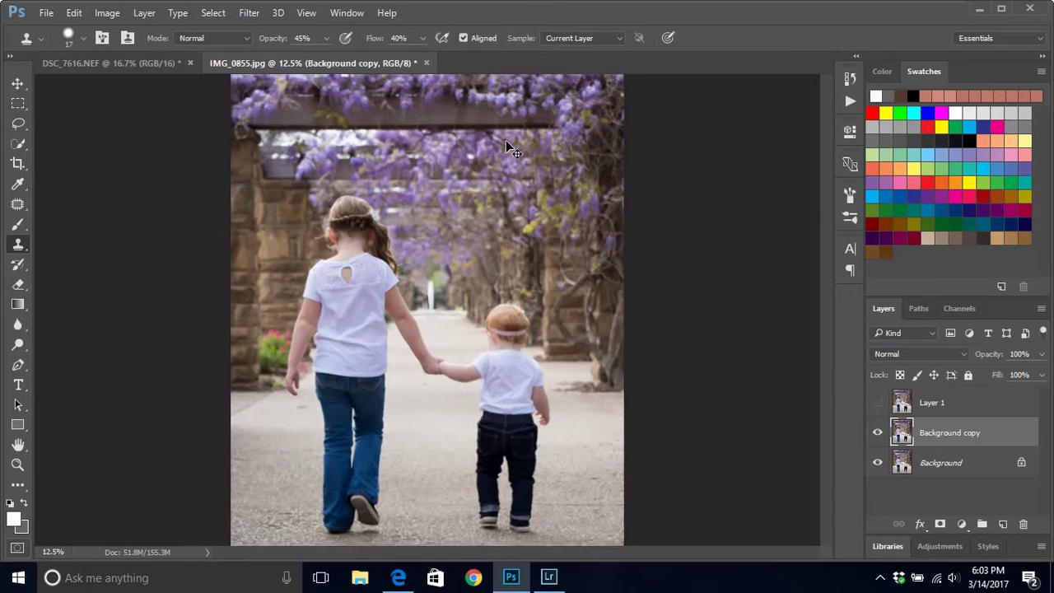
{"action": "key", "text": "ctrl+plus"}
{"action": "key", "text": "ctrl+plus"}
{"action": "key", "text": "ctrl+plus"}
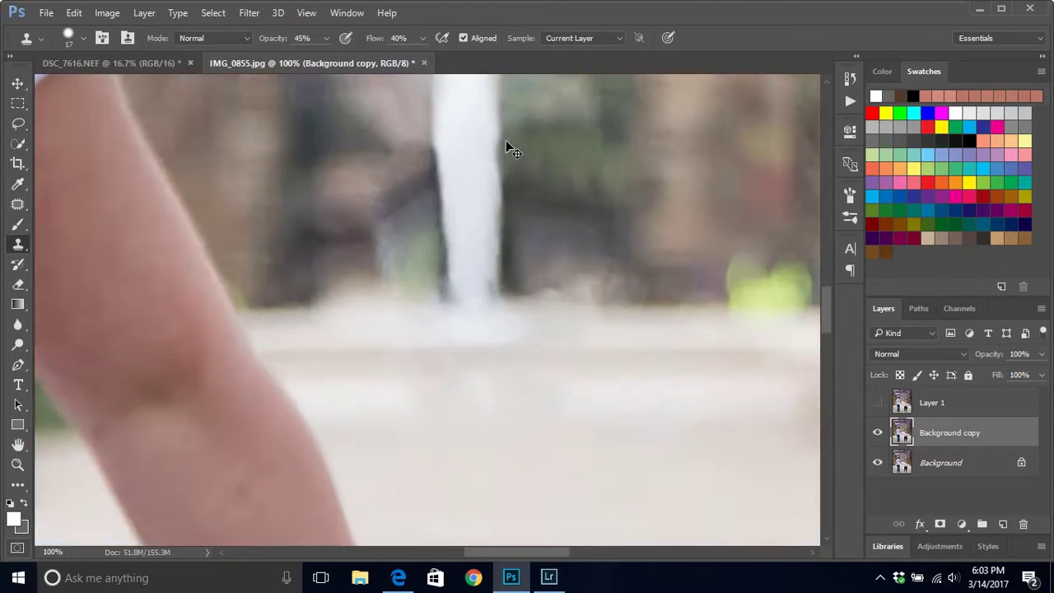
{"action": "key", "text": "ctrl+minus"}
{"action": "key", "text": "ctrl+minus"}
{"action": "key", "text": "ctrl+minus"}
{"action": "key", "text": "ctrl+minus"}
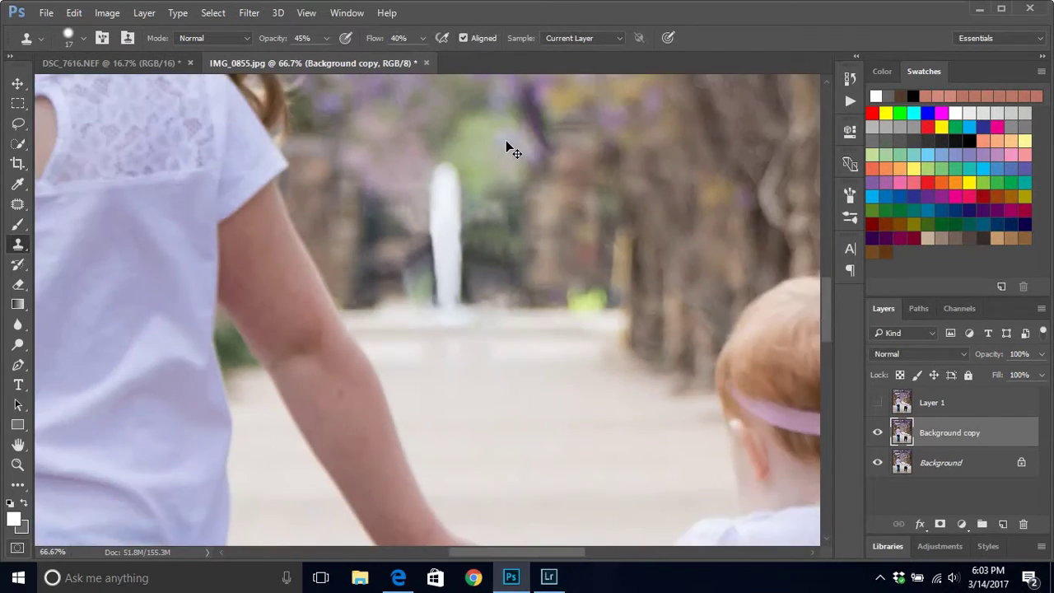
{"action": "key", "text": "ctrl+minus"}
{"action": "key", "text": "ctrl+minus"}
{"action": "key", "text": "ctrl+minus"}
{"action": "key", "text": "ctrl+minus"}
{"action": "key", "text": "ctrl+minus"}
{"action": "key", "text": "ctrl+minus"}
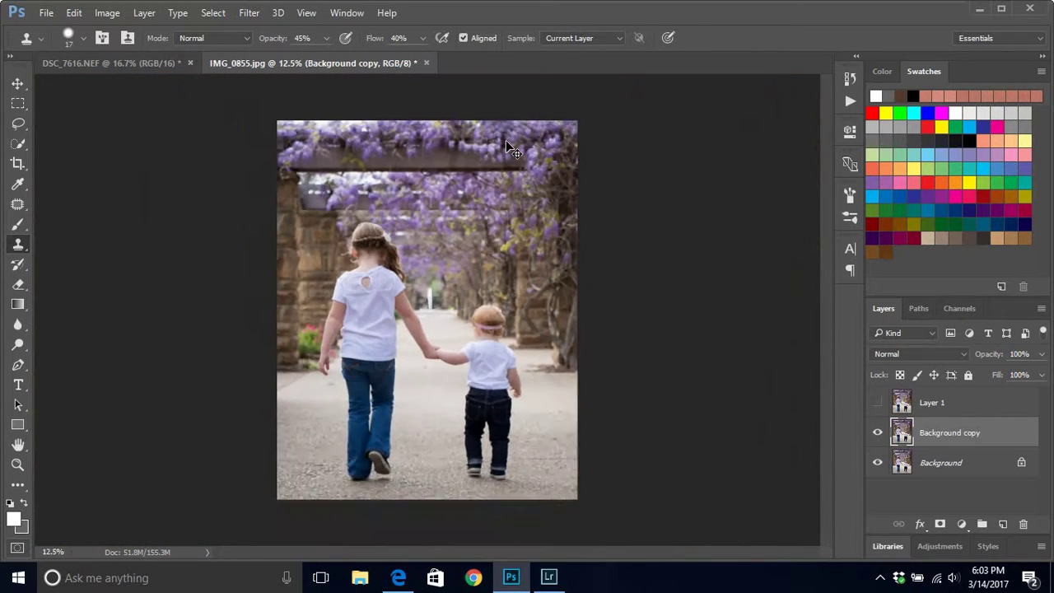
{"action": "key", "text": "ctrl+plus"}
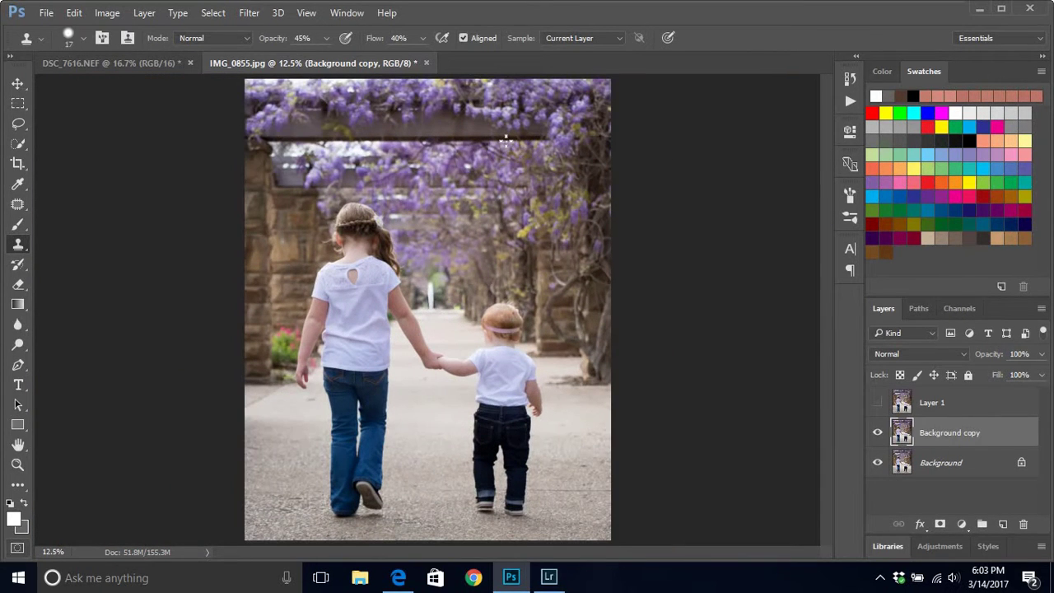